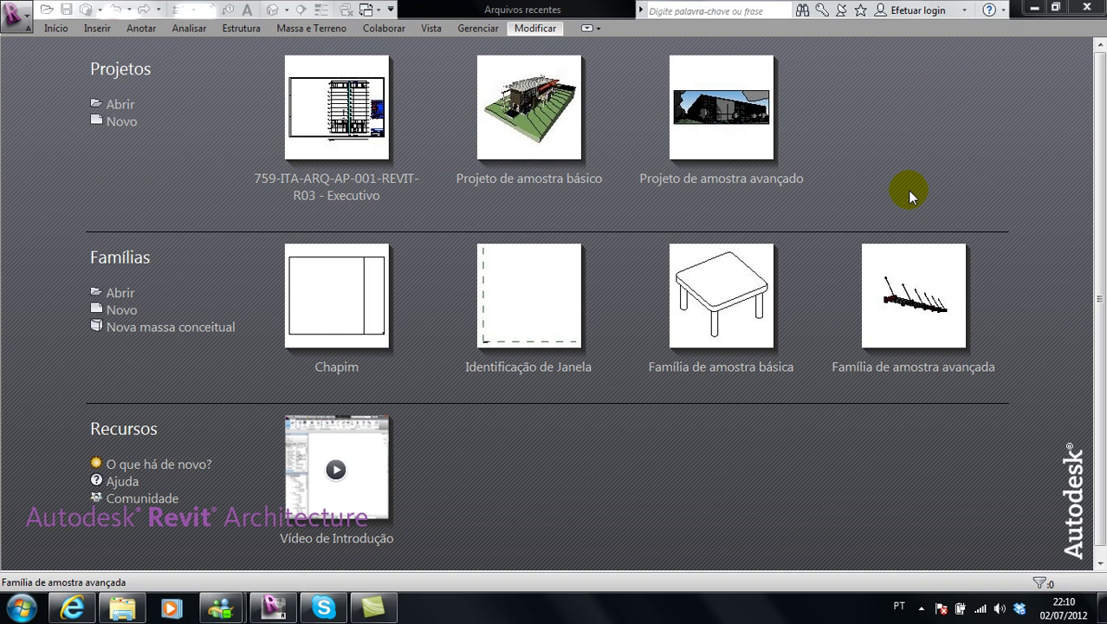
Focus Revit and open the application menu to show the new-file options
left_click(680, 447)
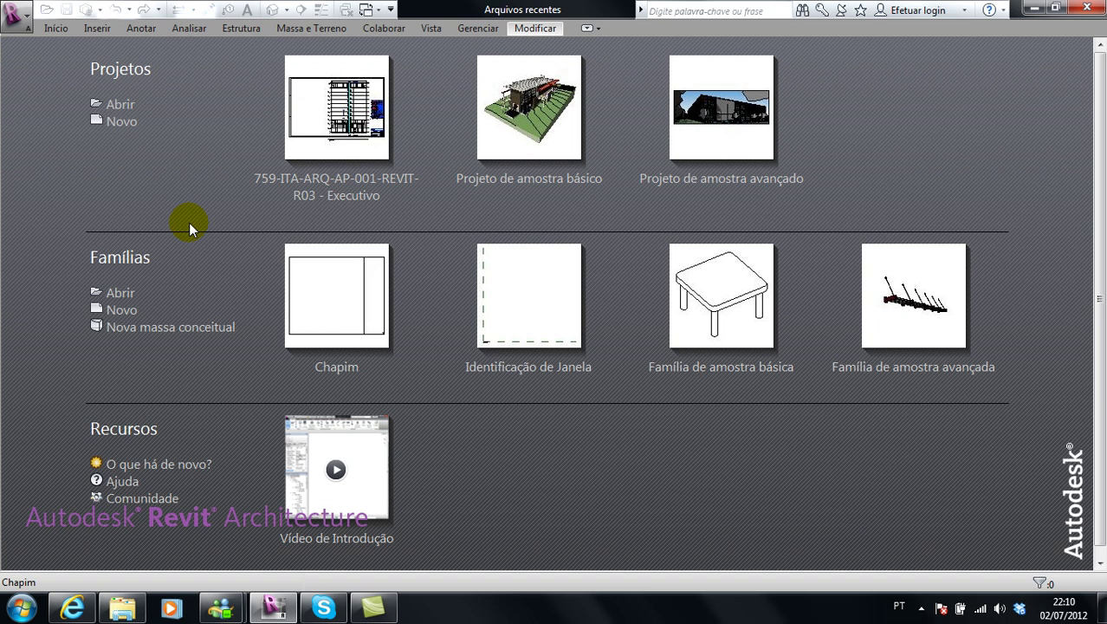
left_click(22, 19)
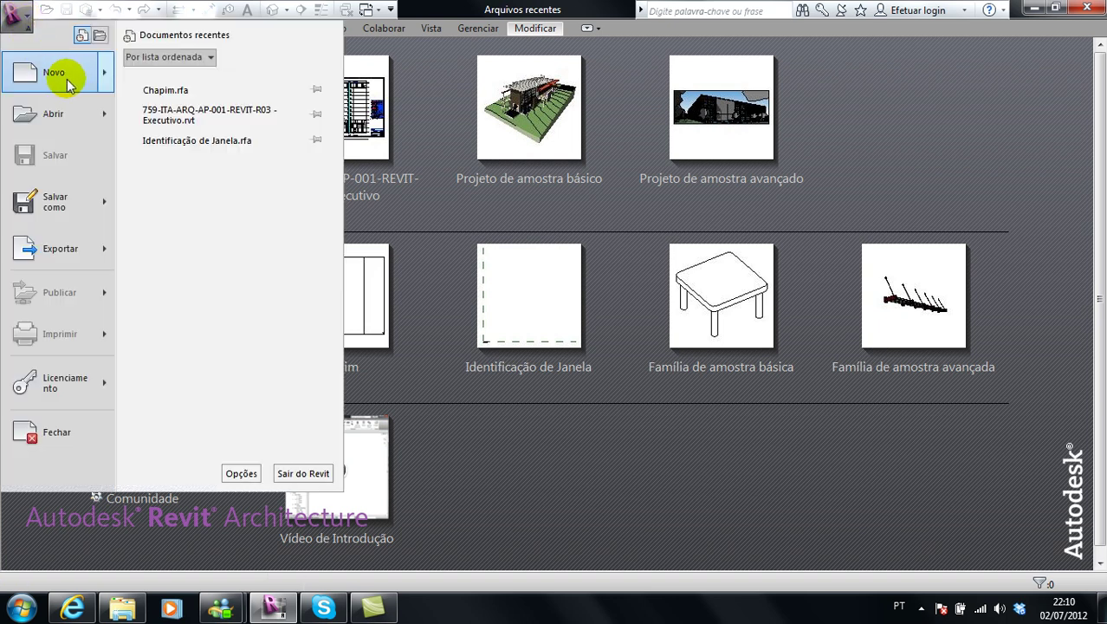
mouse_move(54, 72)
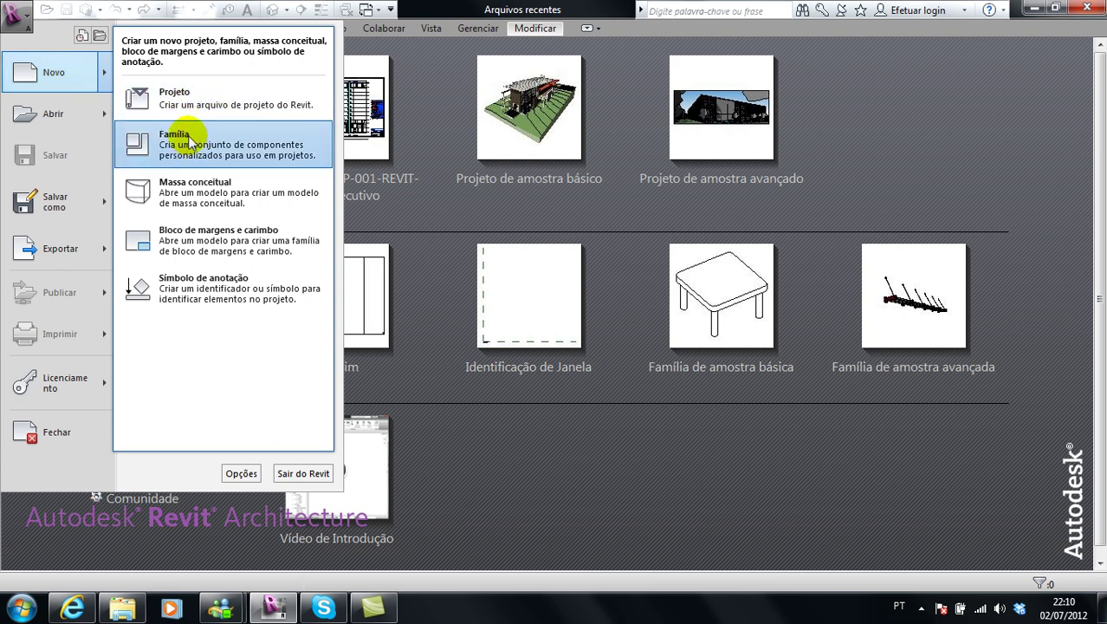
Start a new family and browse to RAC 2012 > Family Templates > Portuguese
left_click(196, 154)
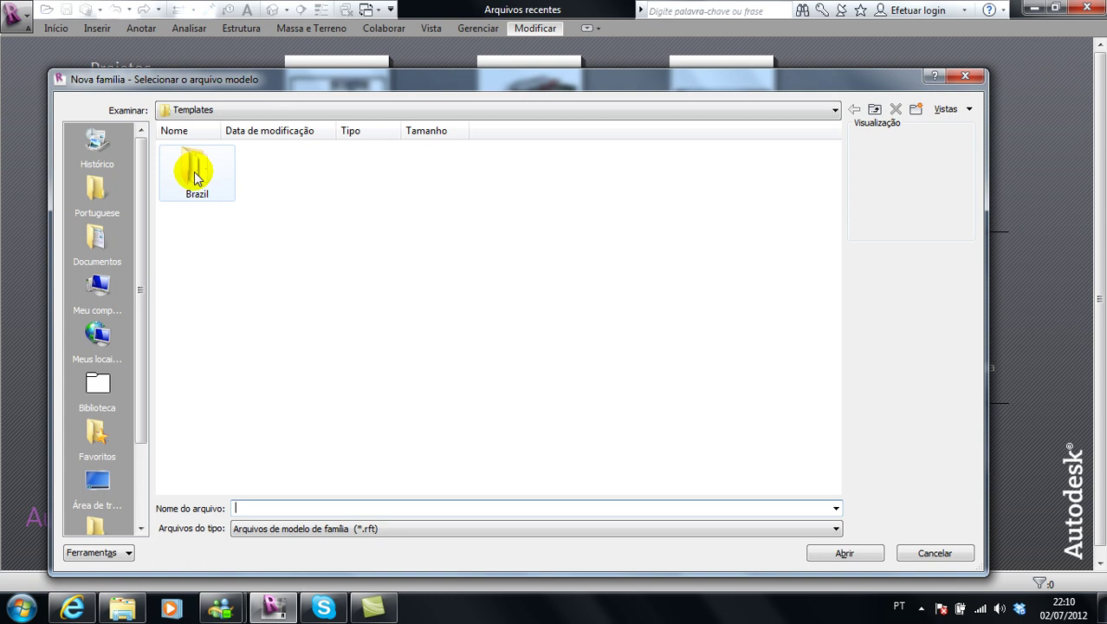
double_click(190, 173)
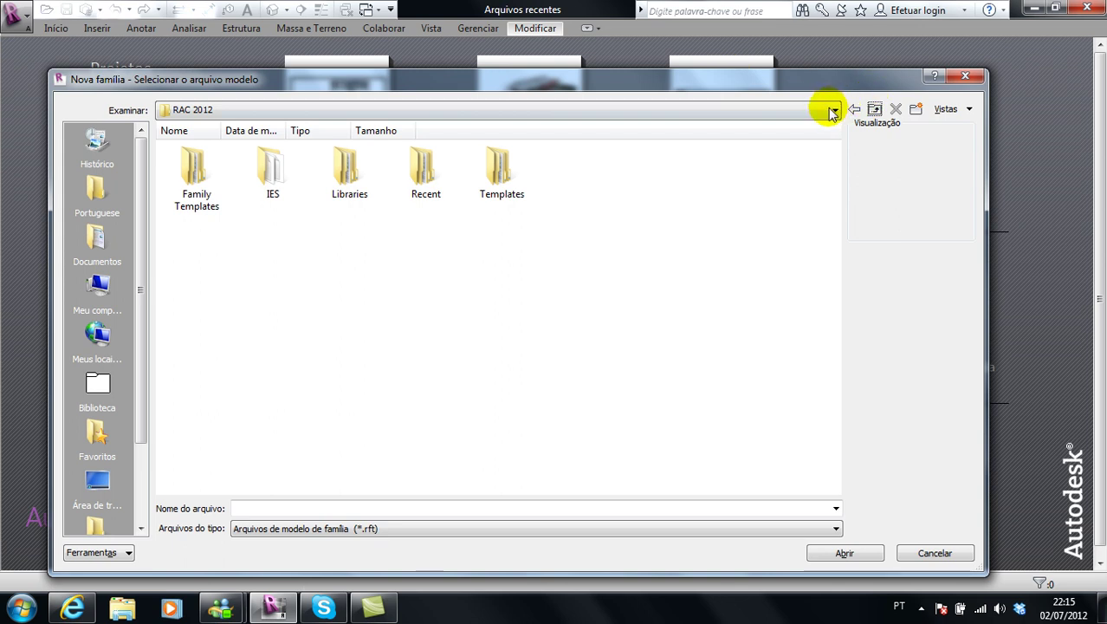
left_click(829, 109)
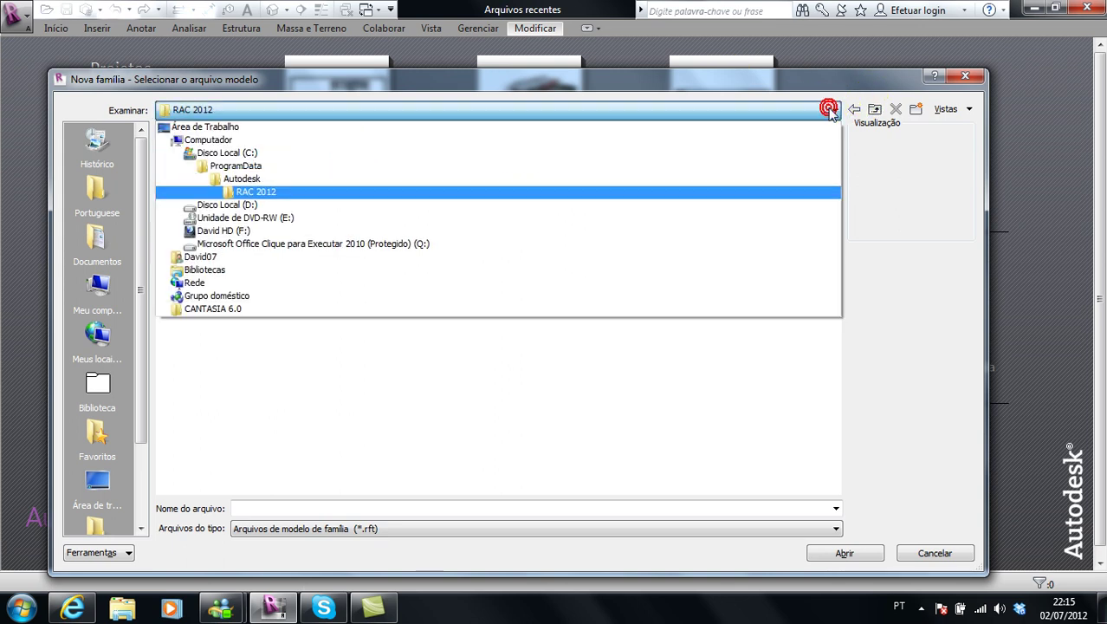
left_click(293, 194)
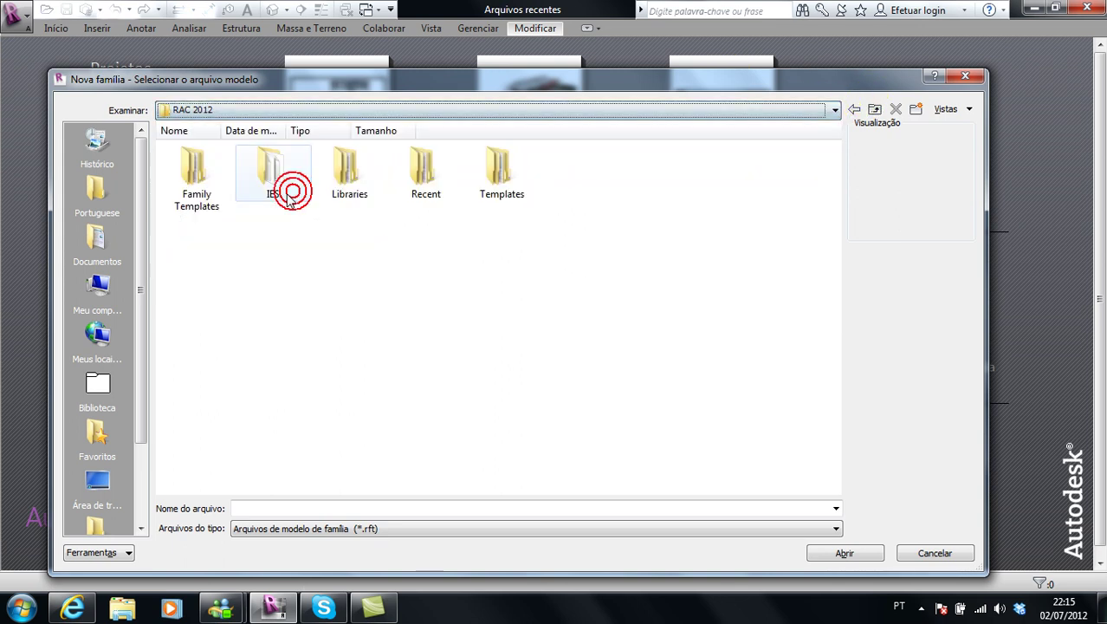
double_click(206, 178)
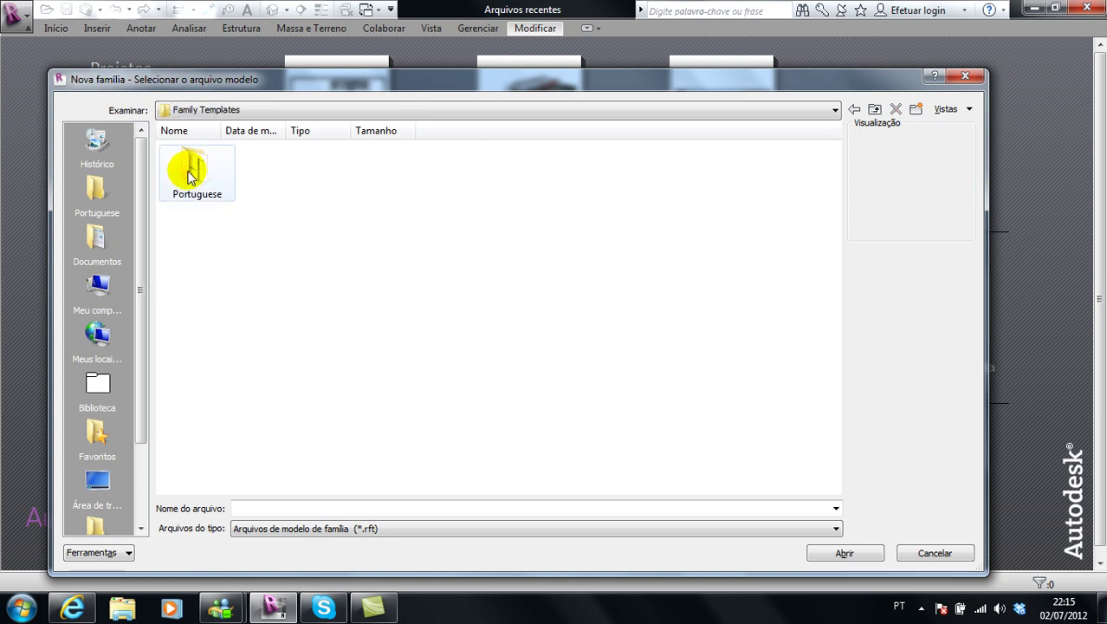
double_click(187, 170)
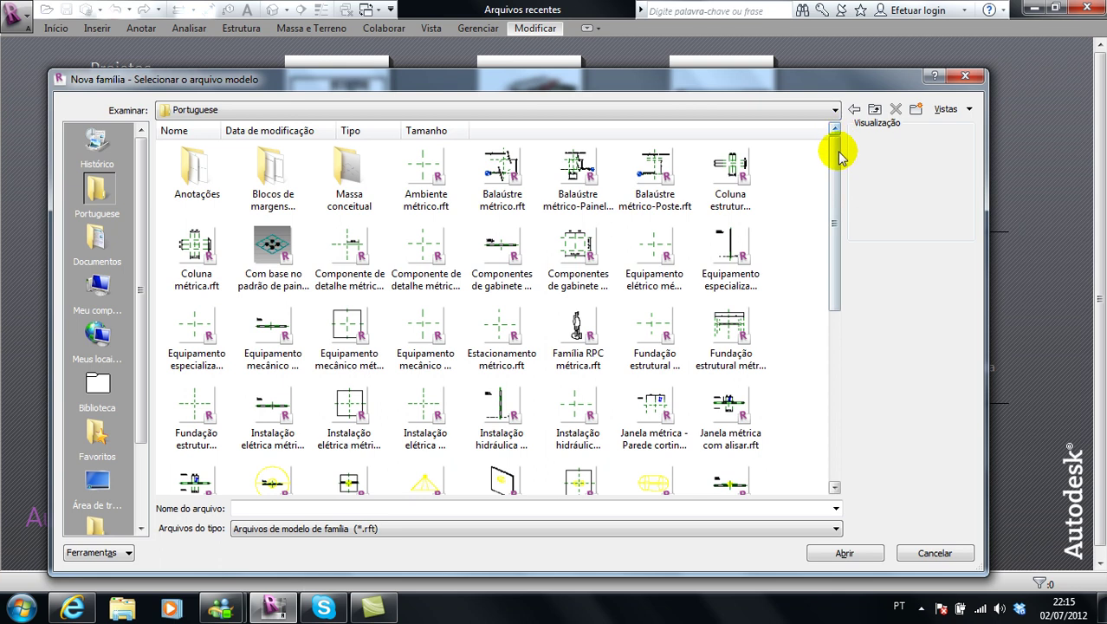
Enlarge the template dialog, switch to Details view and widen the Nome column
mouse_move(831, 81)
left_mouse_down()
mouse_move(785, 24)
mouse_move(797, 36)
left_mouse_up()
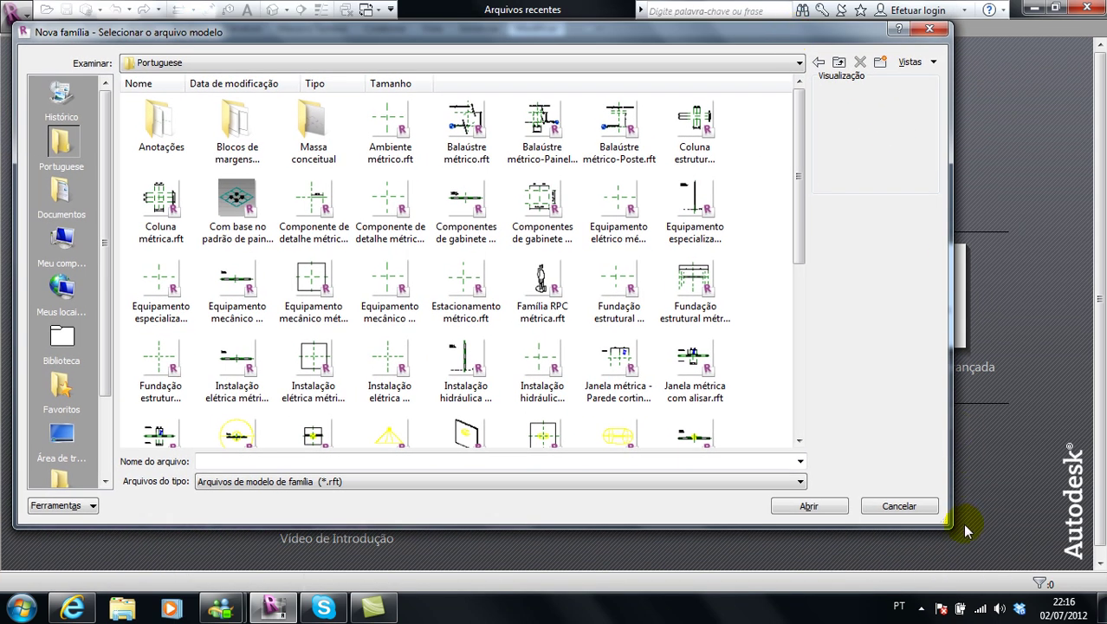
left_click_drag(940, 518, 1037, 551)
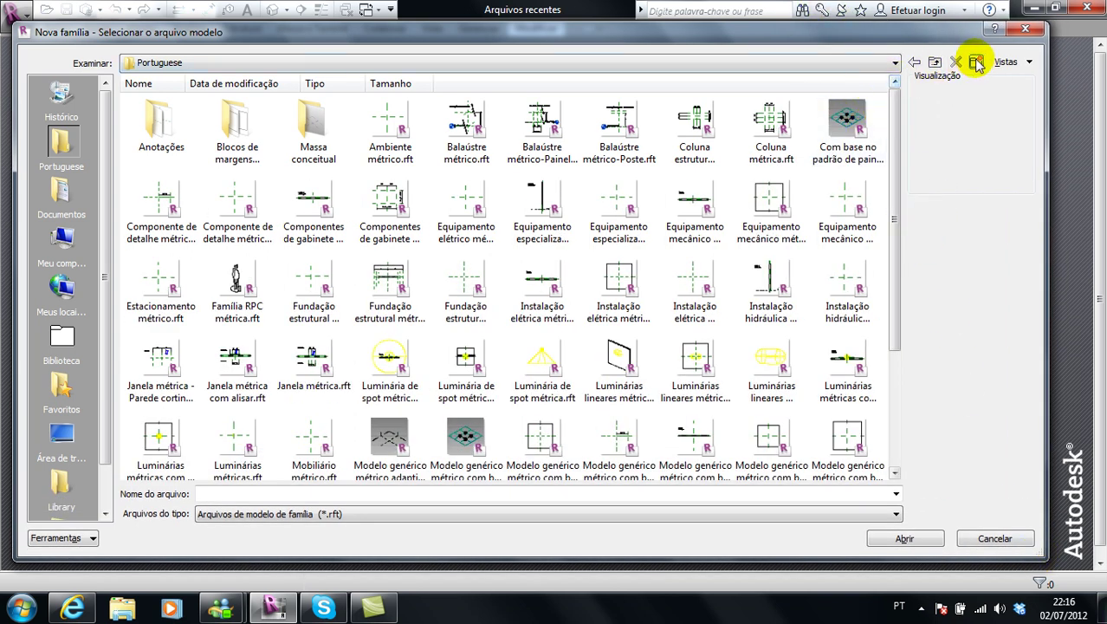
left_click(1012, 63)
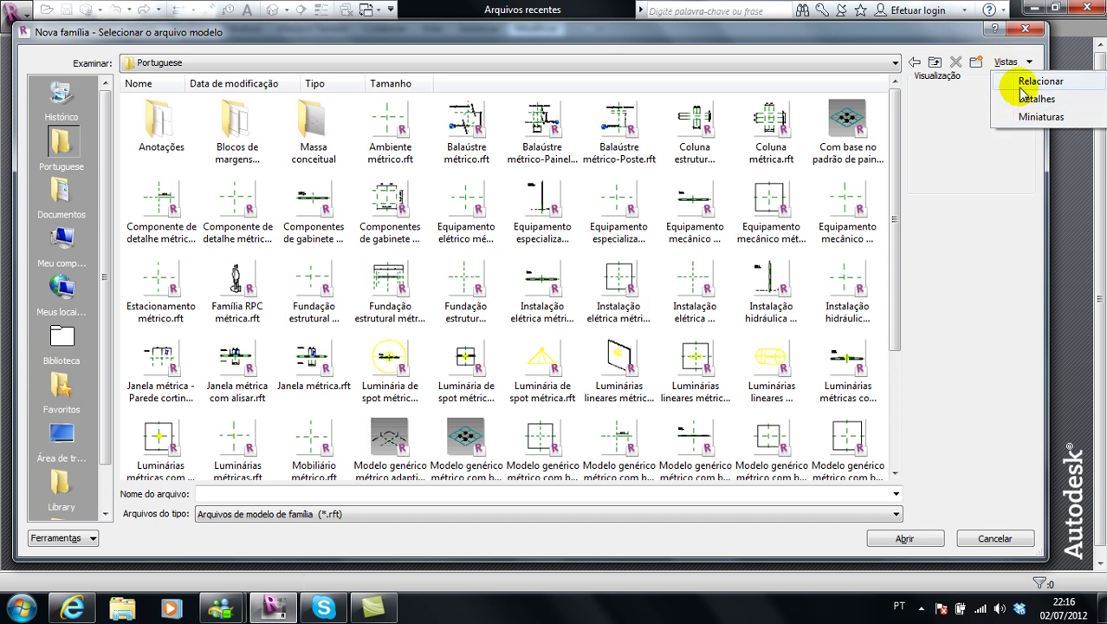
left_click(1025, 97)
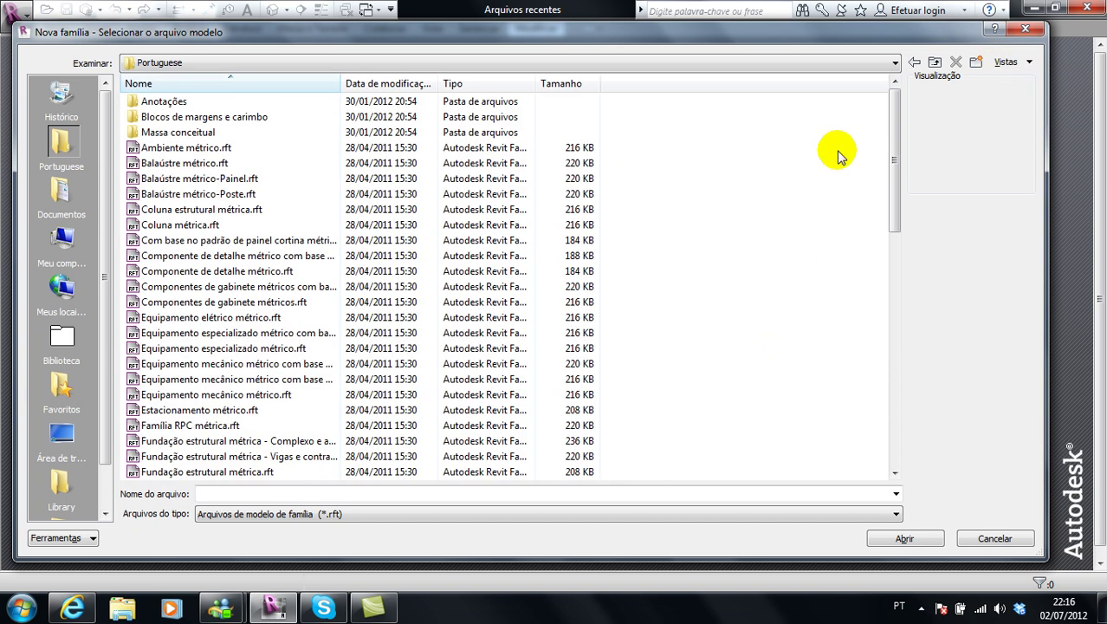
left_click(891, 112)
left_click_drag(891, 113, 771, 111)
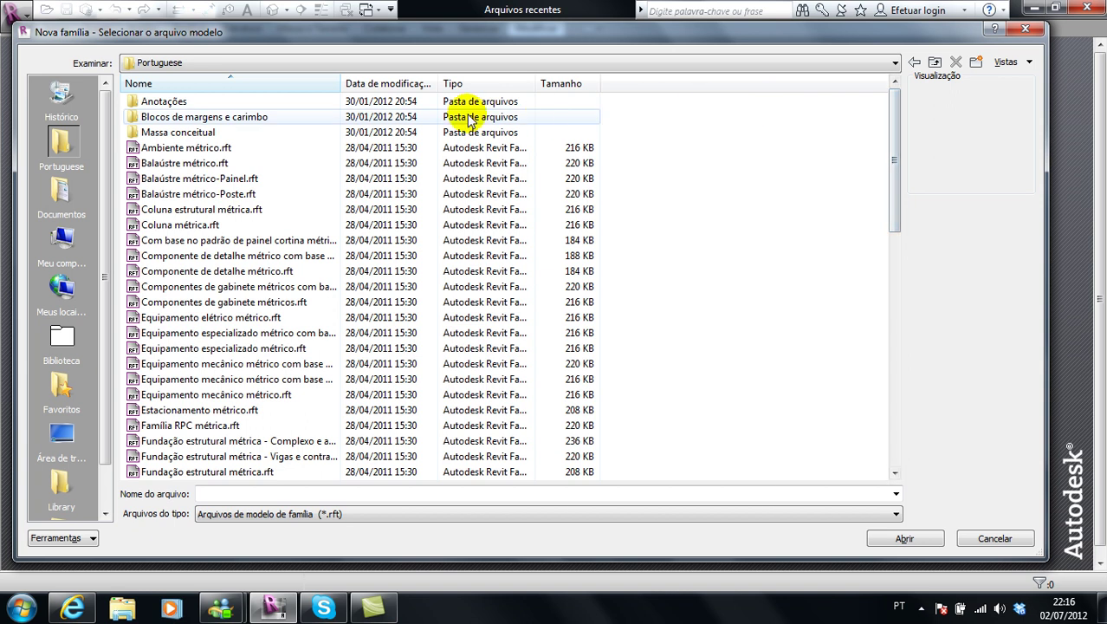
left_click_drag(339, 83, 473, 83)
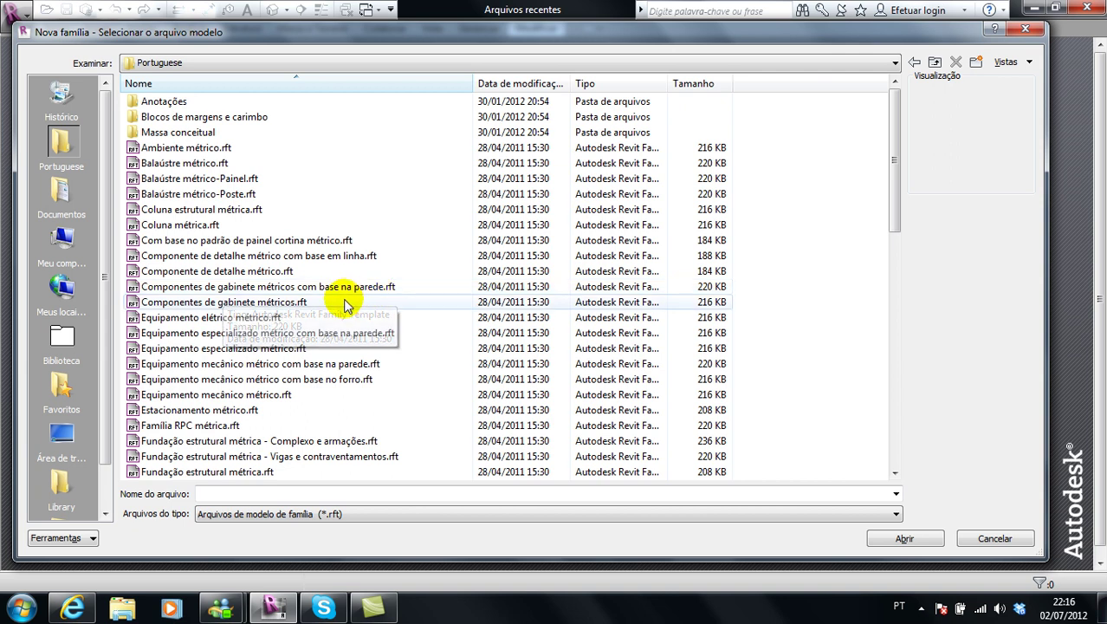
Scroll the template list and select Componentes de gabinete métricos.rft
scroll(346, 305, "down", 1)
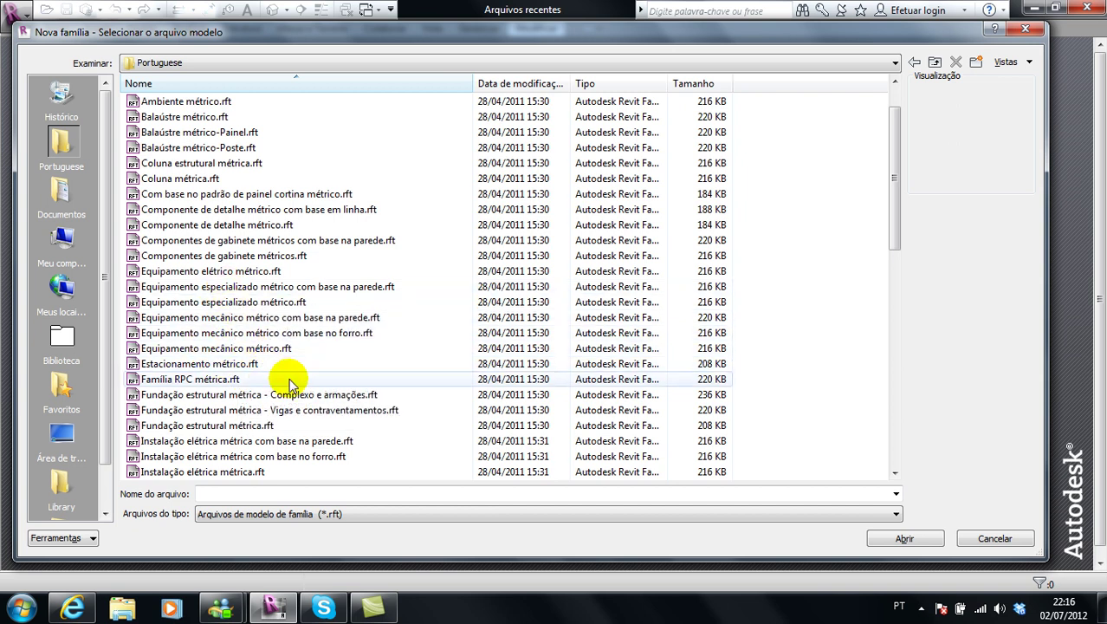
scroll(260, 375, "down", 1)
scroll(275, 338, "down", 1)
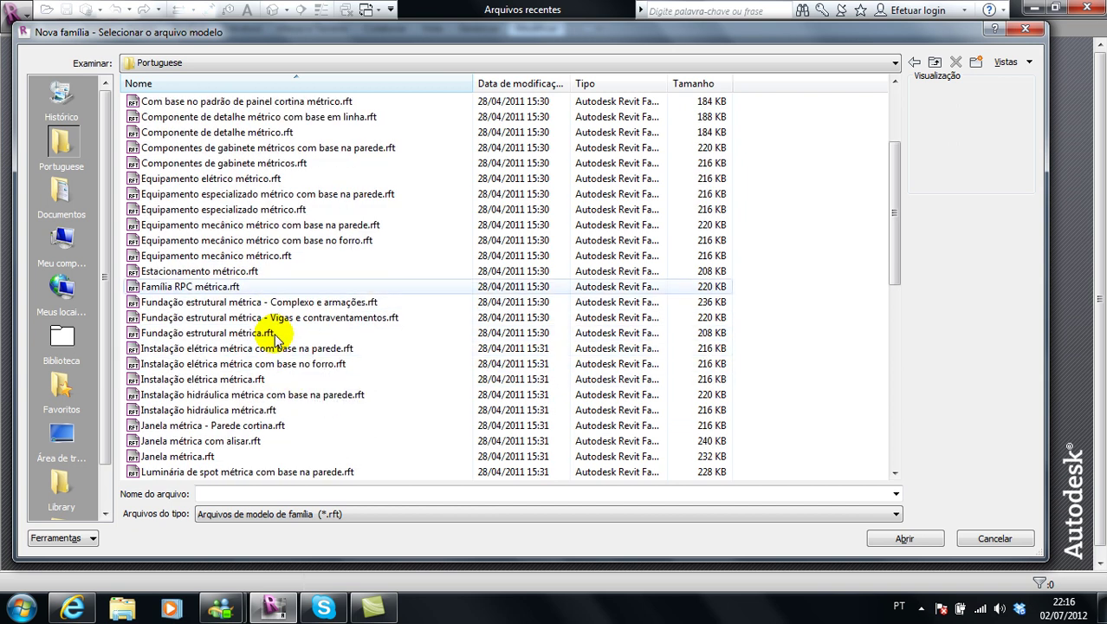
scroll(260, 381, "down", 2)
scroll(260, 434, "down", 1)
scroll(262, 398, "down", 1)
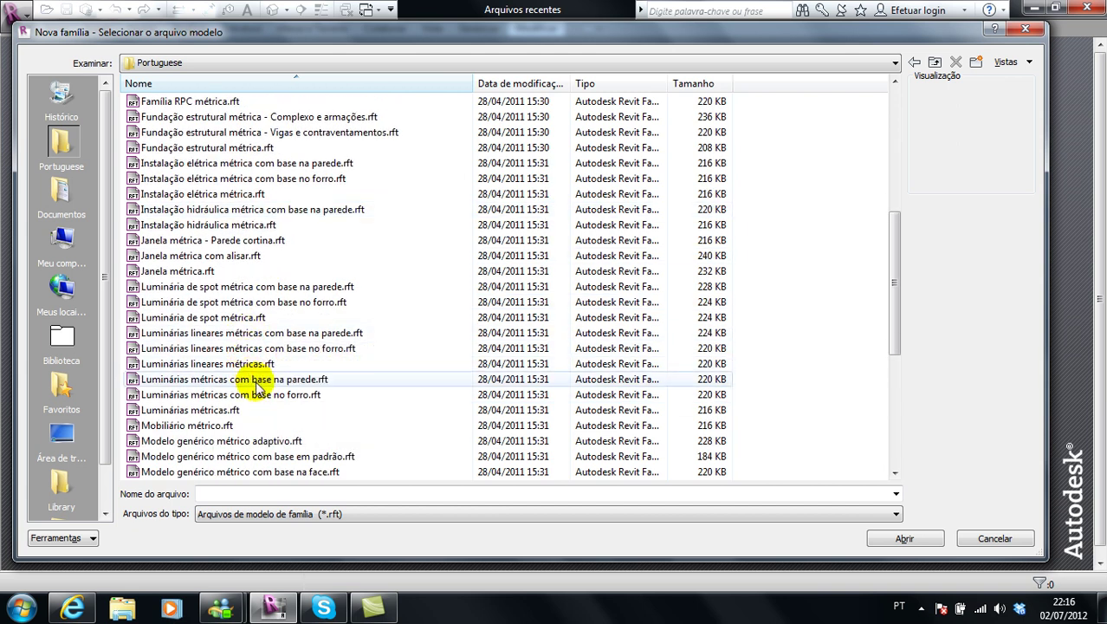
scroll(264, 385, "down", 1)
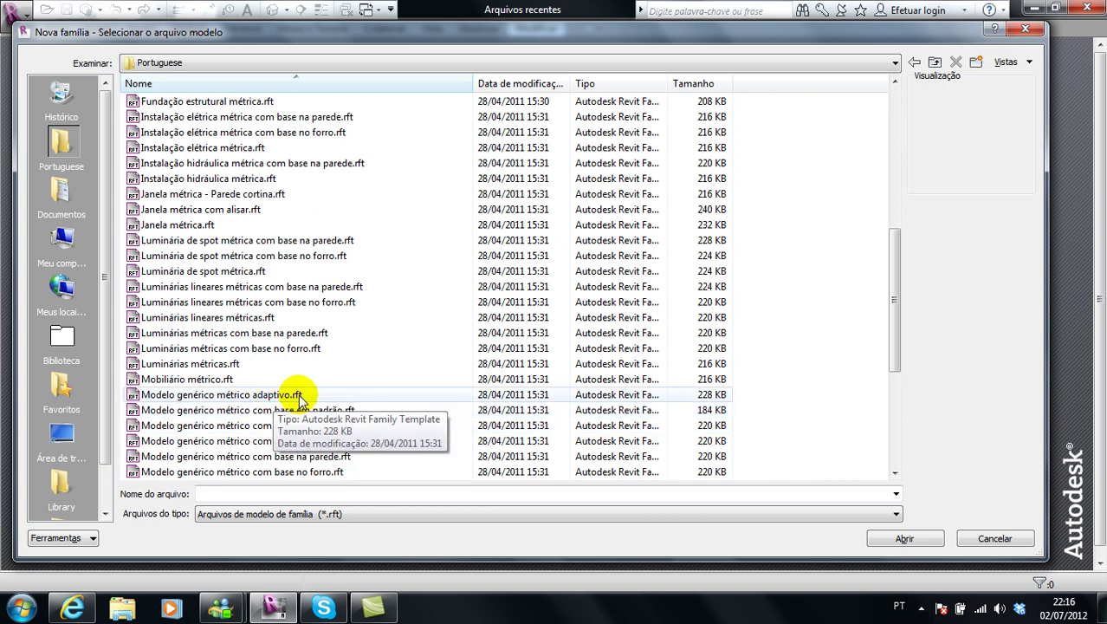
scroll(298, 398, "down", 1)
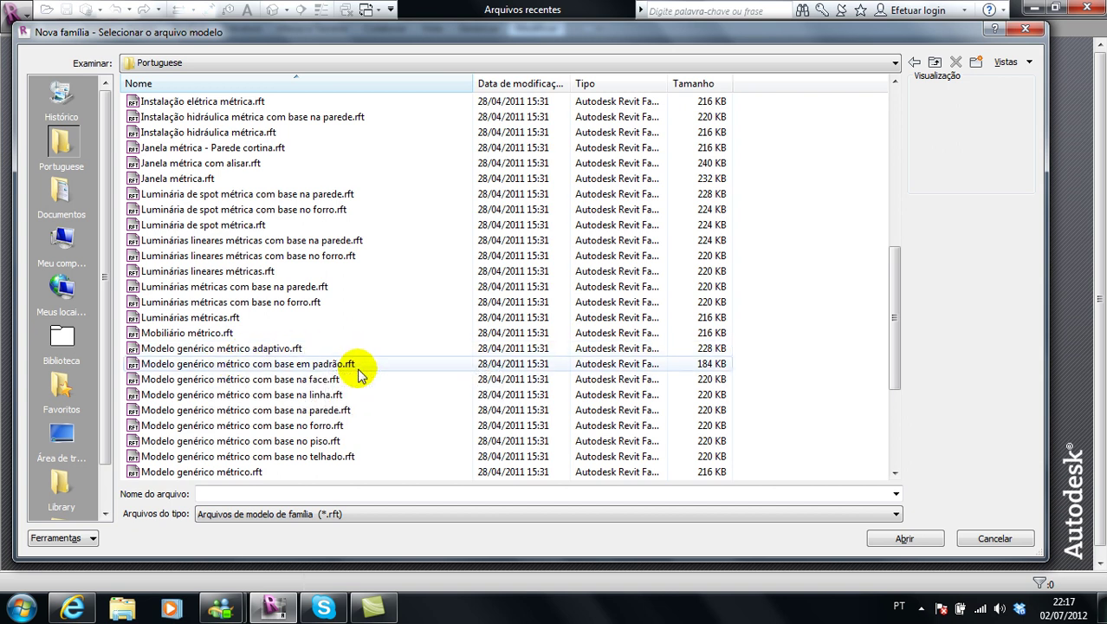
scroll(360, 372, "down", 1)
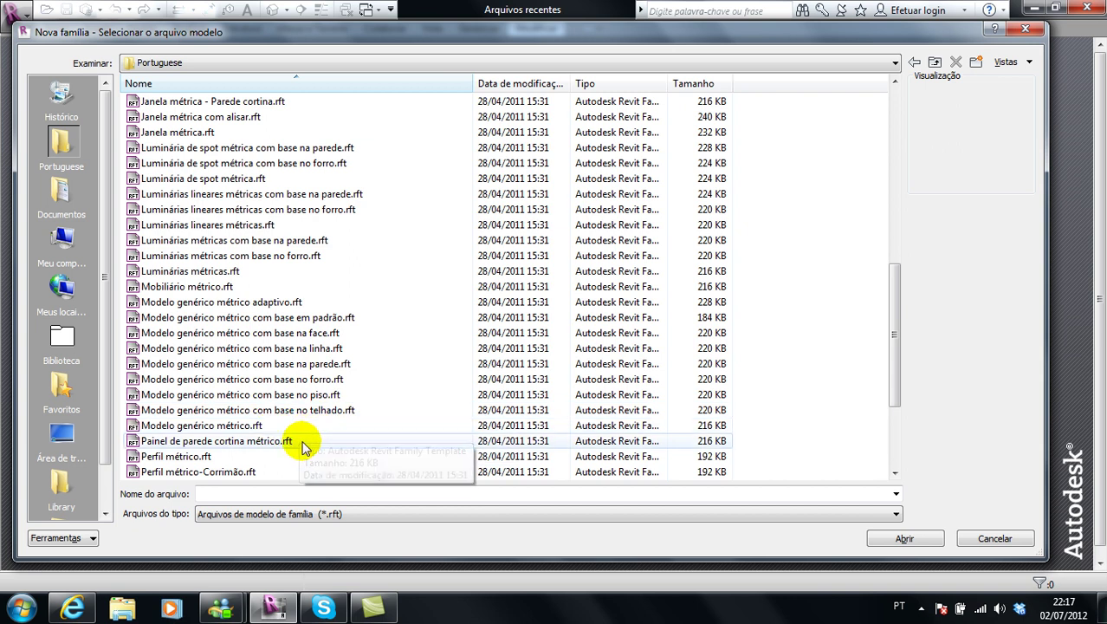
scroll(316, 435, "down", 4)
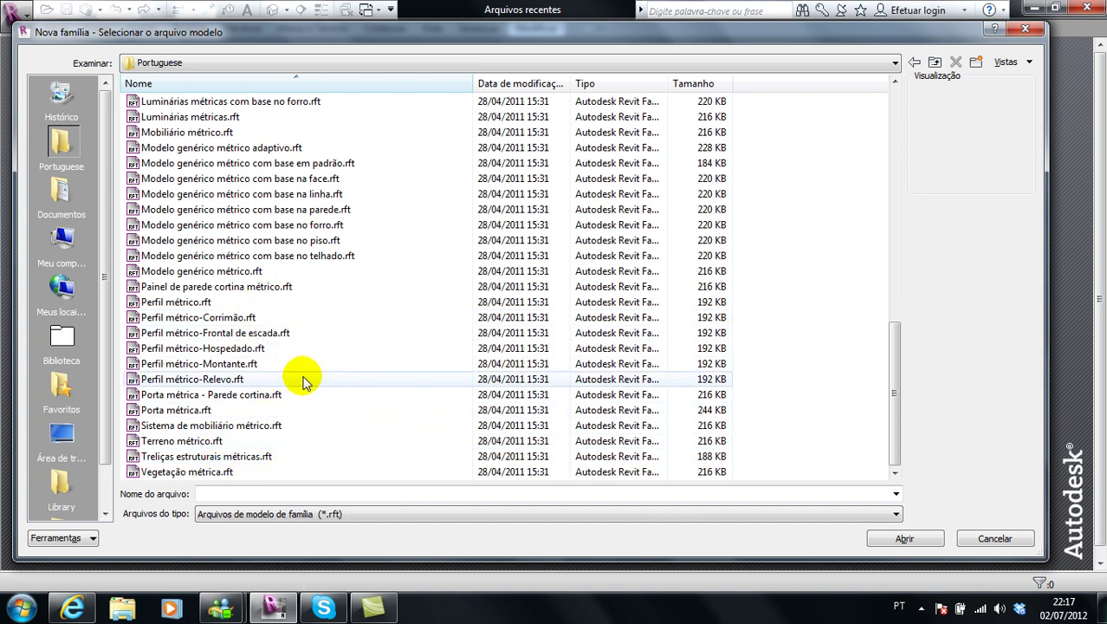
scroll(297, 371, "up", 8)
scroll(299, 373, "up", 1)
scroll(301, 371, "up", 1)
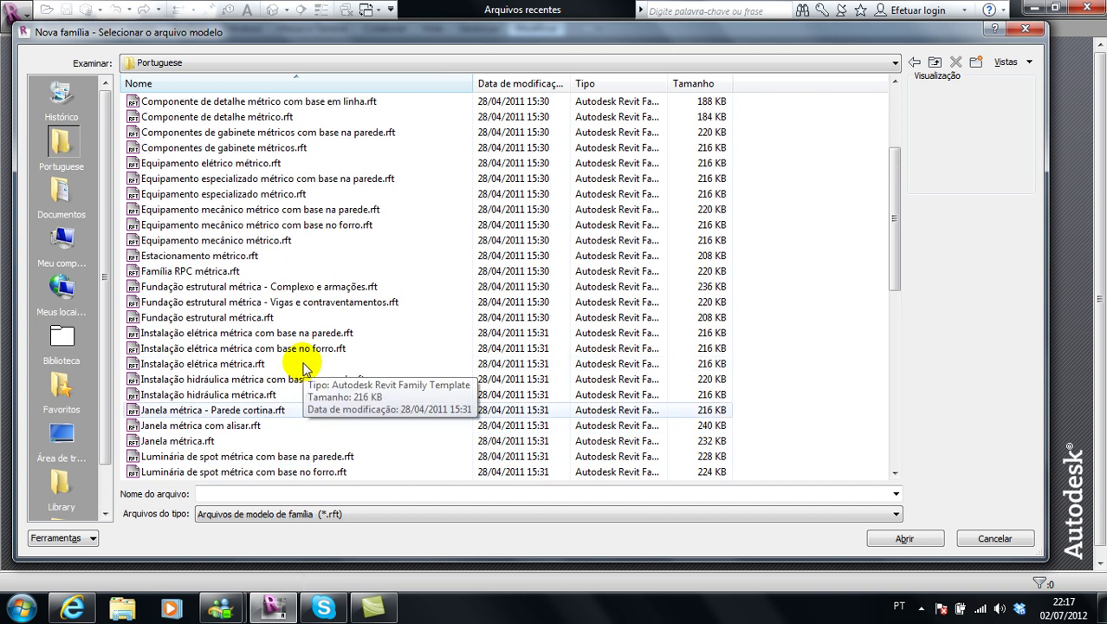
scroll(264, 294, "up", 3)
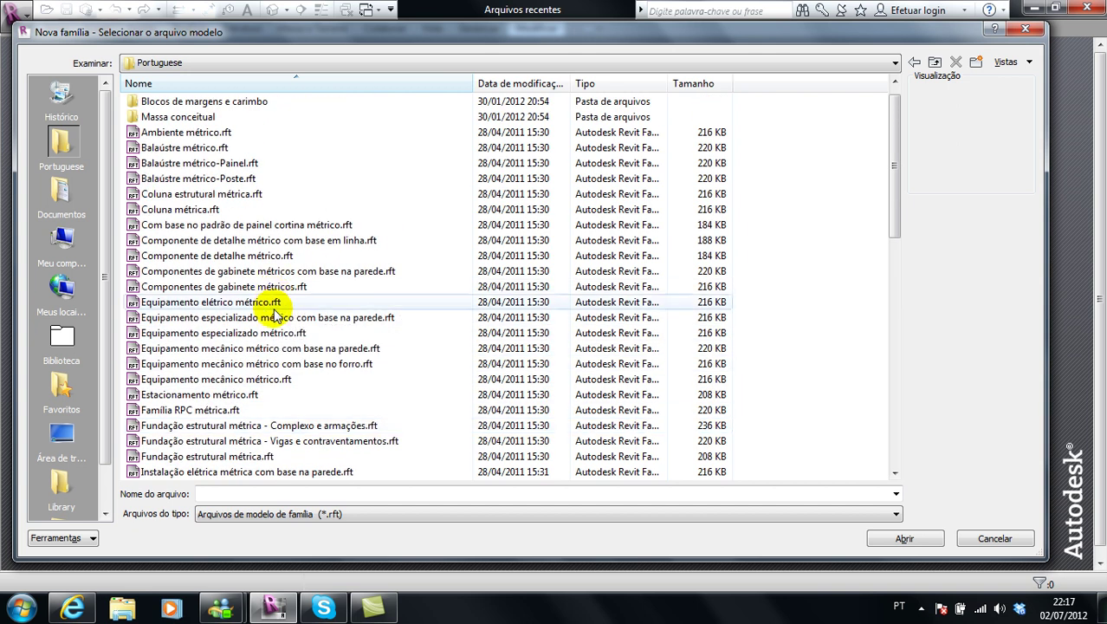
scroll(270, 316, "down", 2)
mouse_move(224, 286)
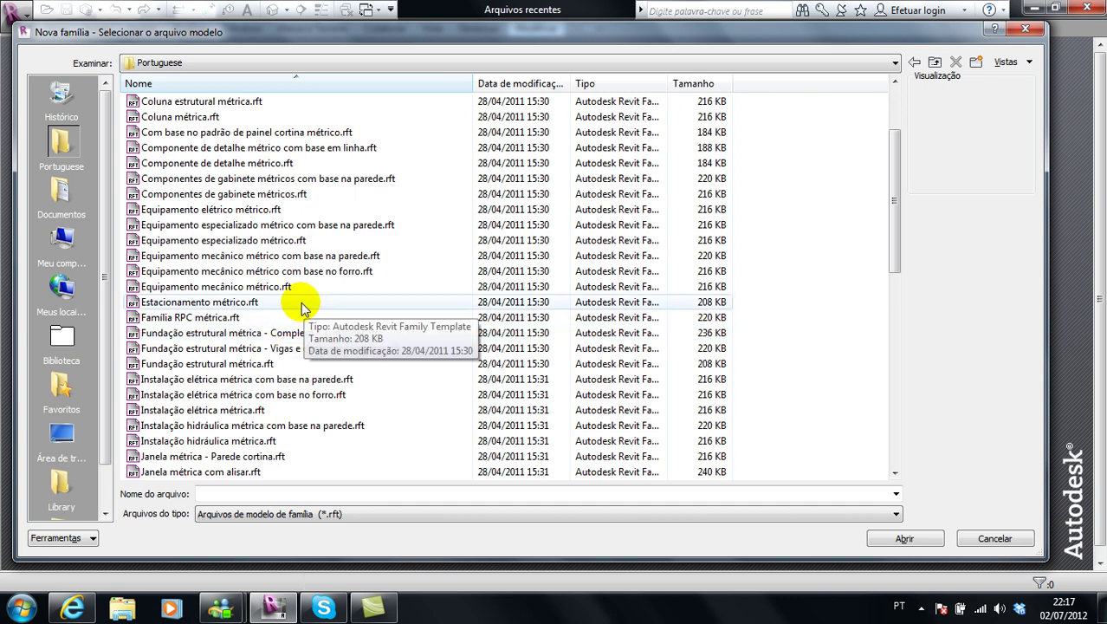
left_click(222, 201)
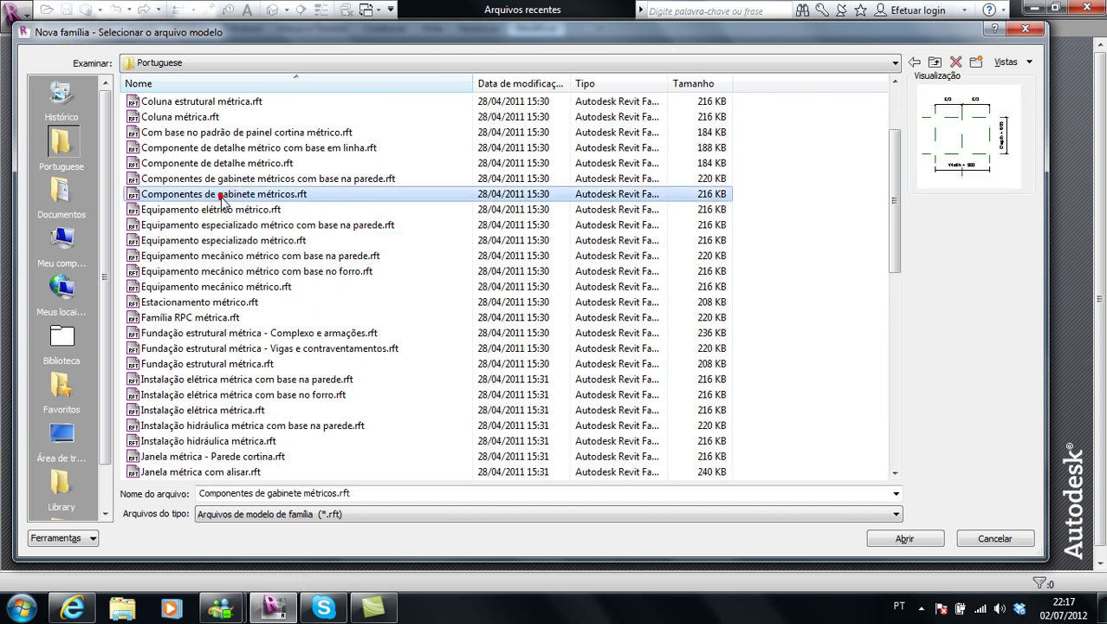
Create the family from the template and show the Nível de referência plan
left_click(892, 542)
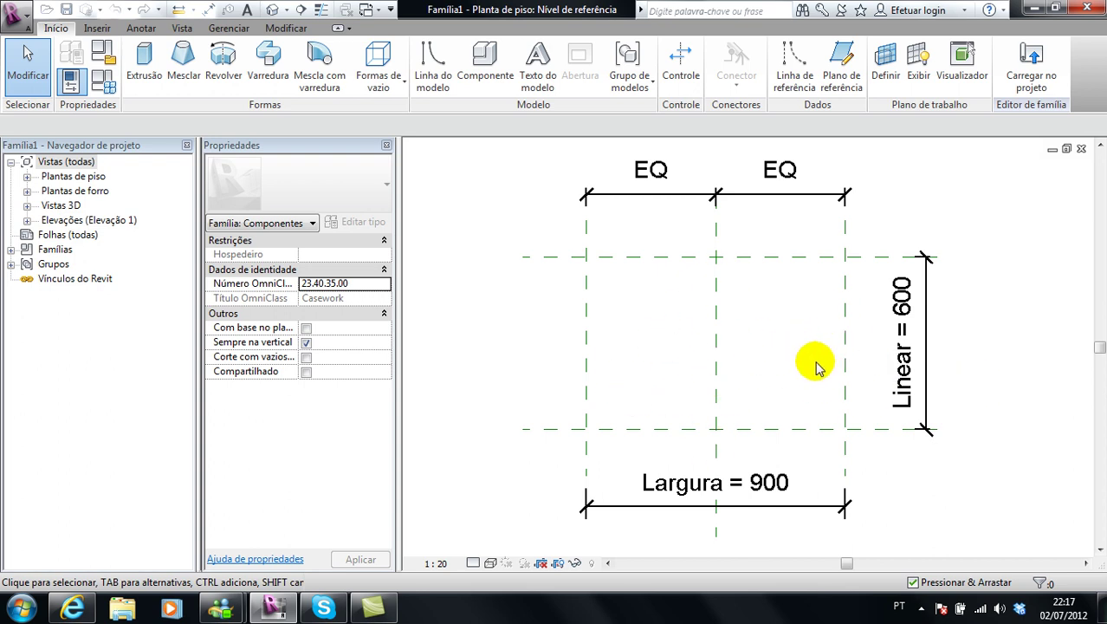
left_click(27, 176)
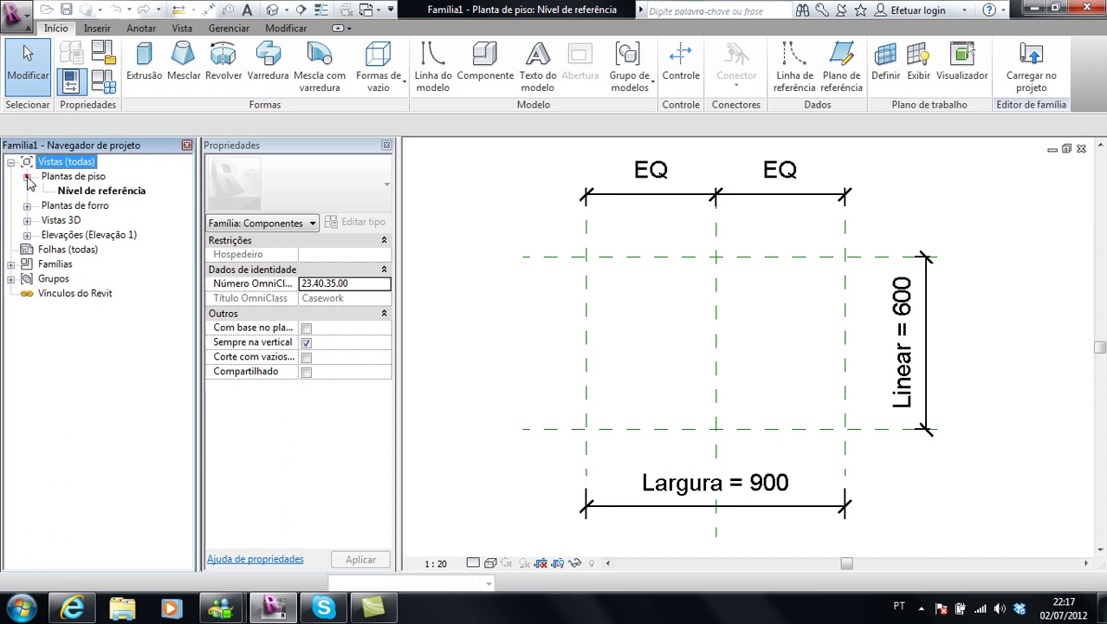
left_click(77, 191)
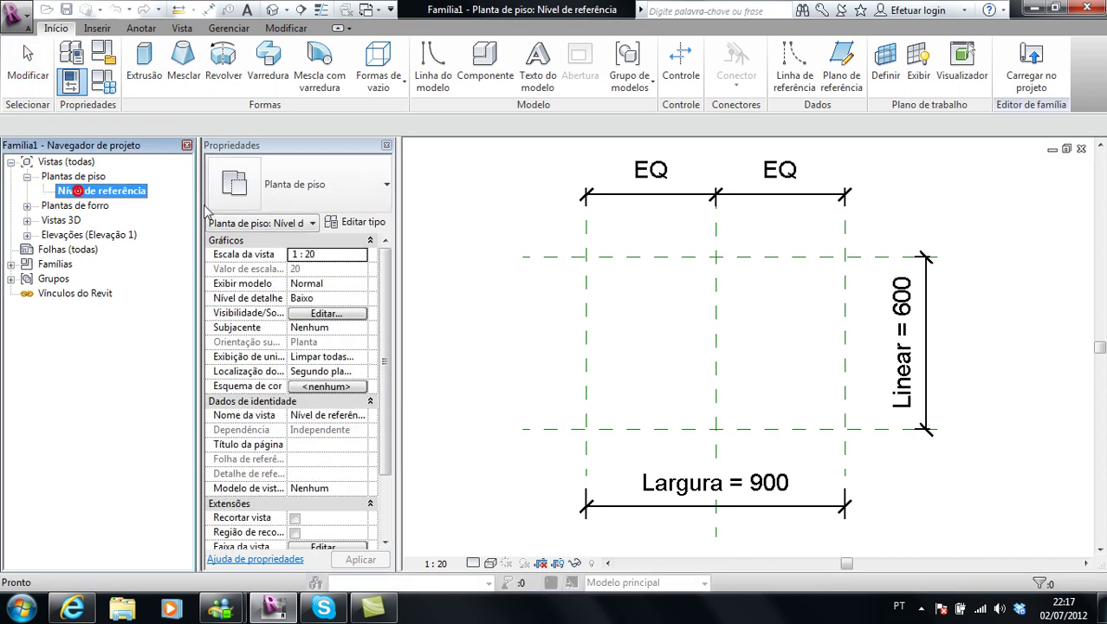
left_click(751, 359)
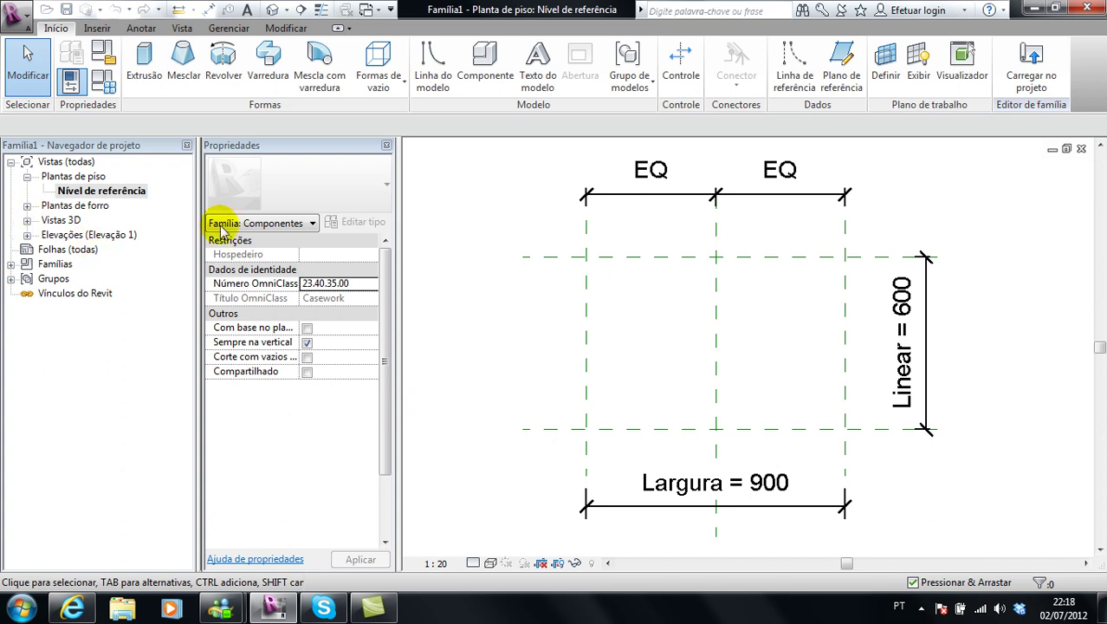
Review the Direita, Esquerda, Posterior and Frente elevations, then reopen the Nível de referência plan
left_click(27, 234)
double_click(73, 249)
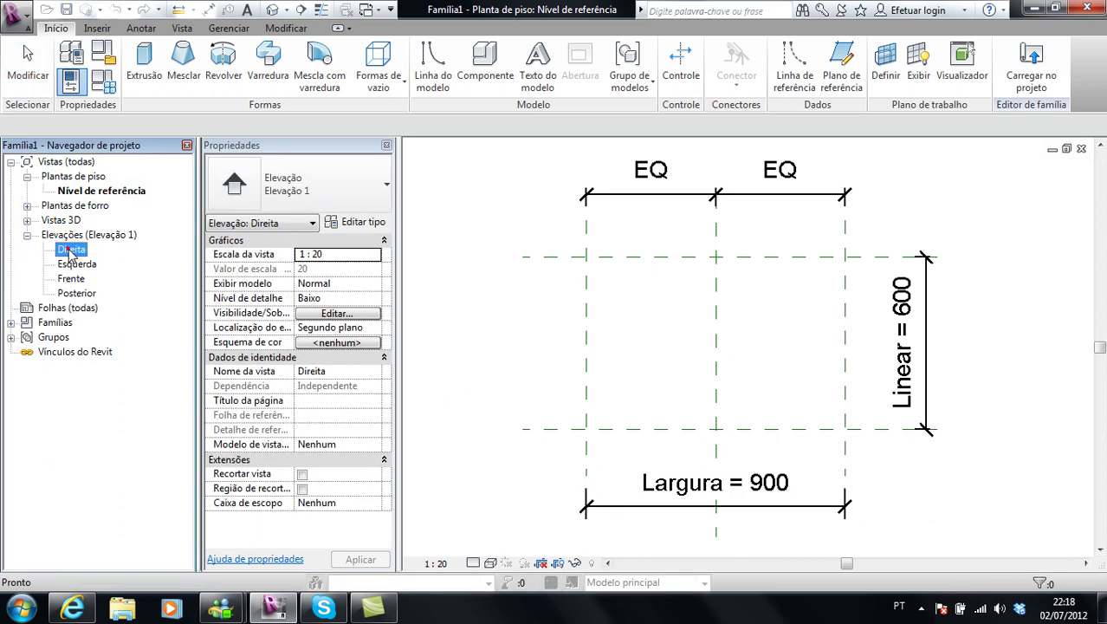
left_click(78, 264)
double_click(80, 264)
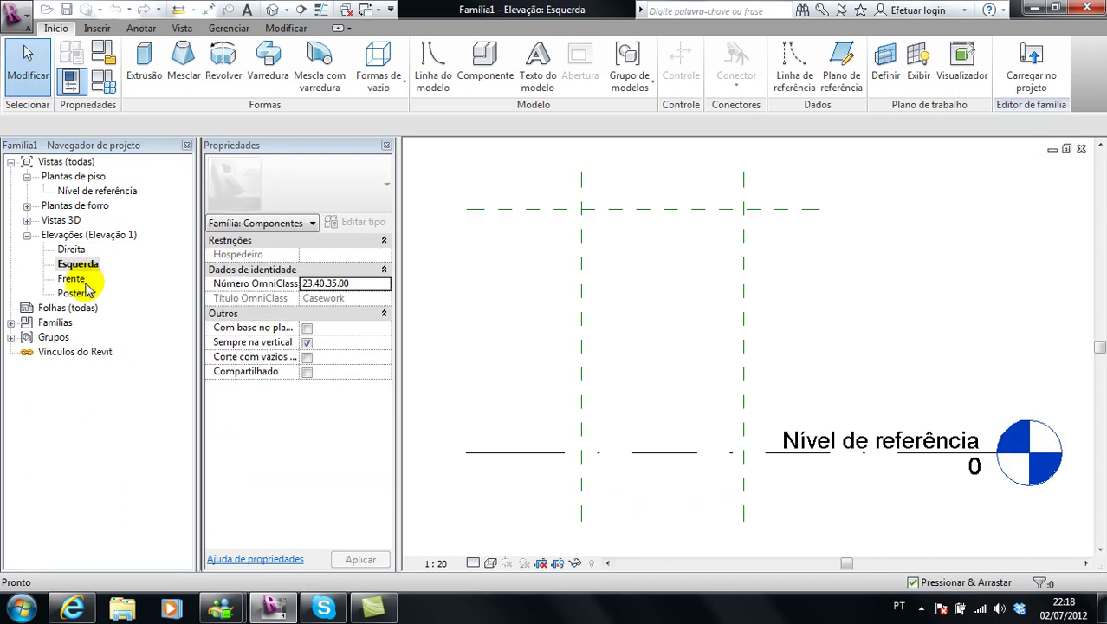
left_click(71, 280)
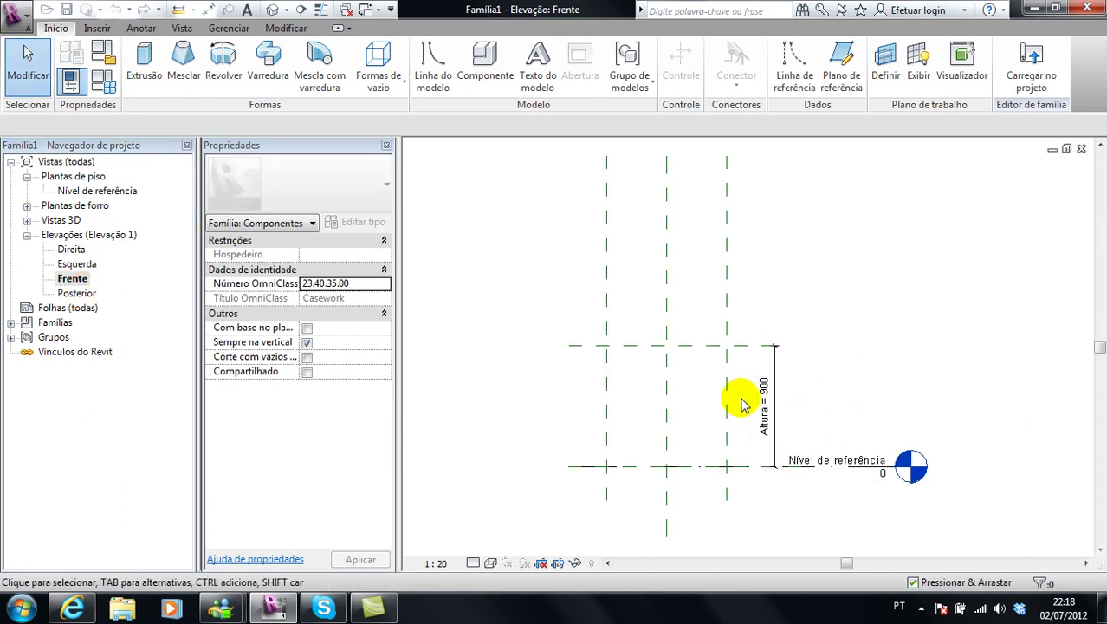
scroll(737, 395, "up", 2)
middle_click_drag(702, 403, 803, 371)
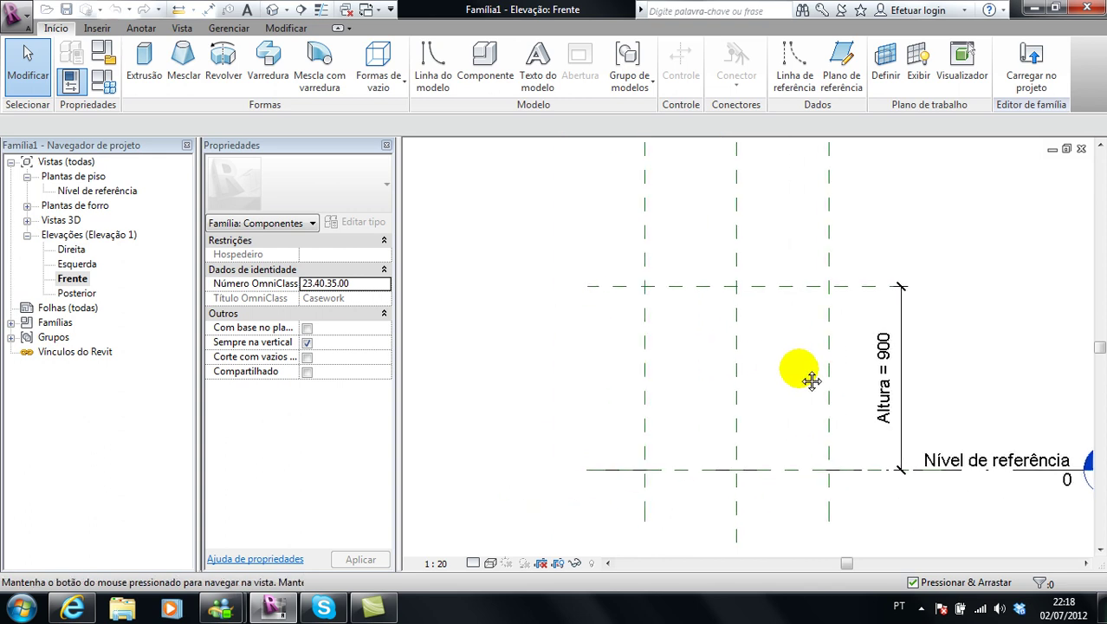
double_click(75, 293)
double_click(73, 279)
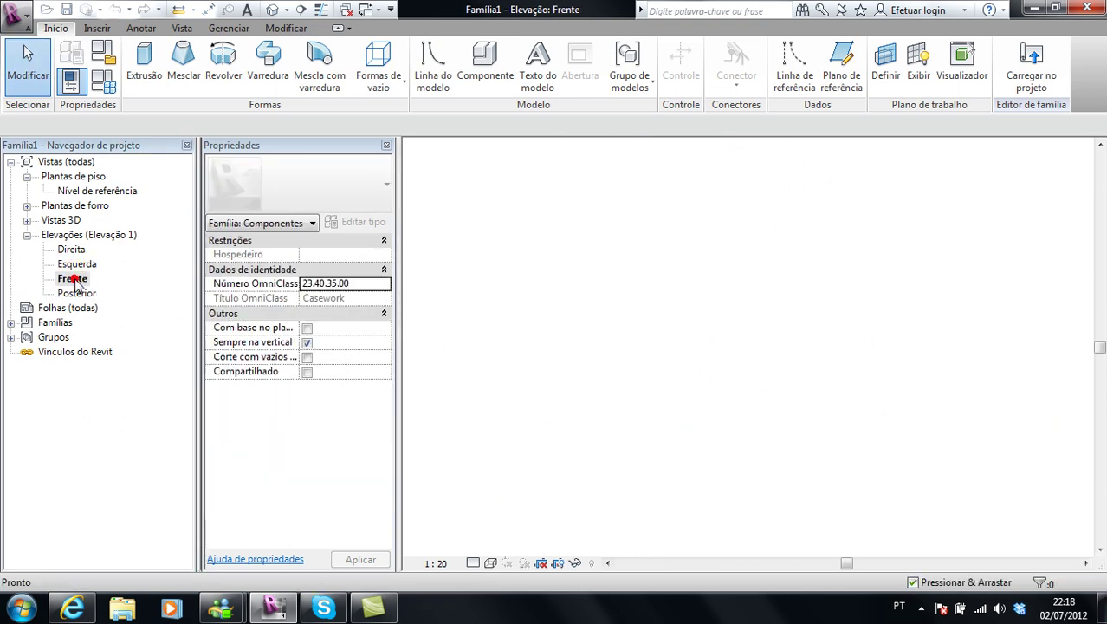
double_click(84, 191)
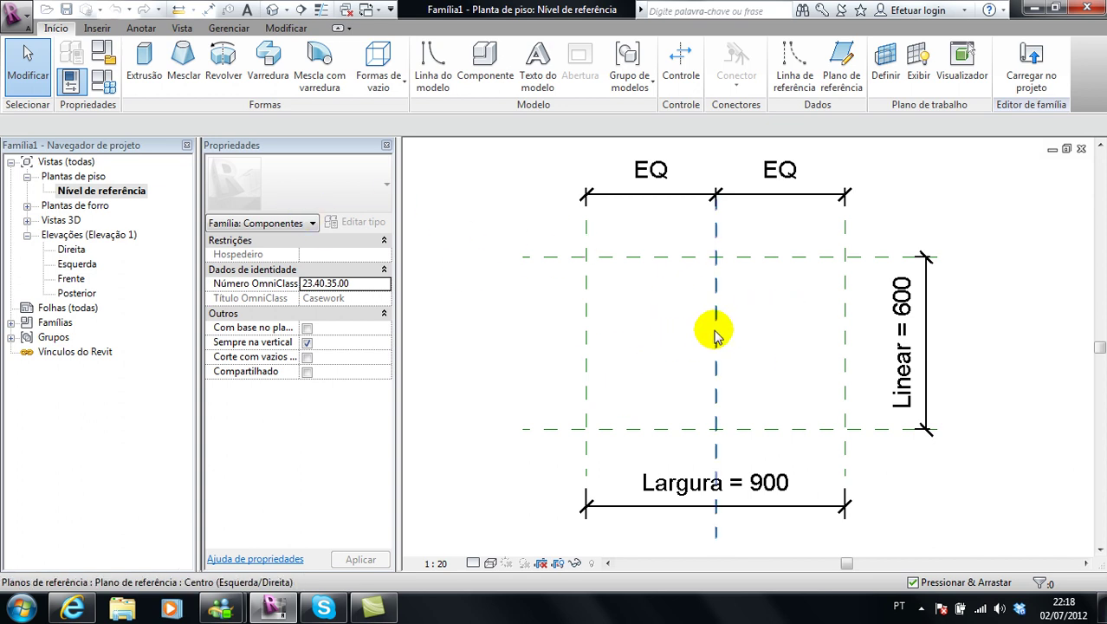
Sketch a 680 × 320 rectangular extrusion profile inside the reference planes
left_click(144, 57)
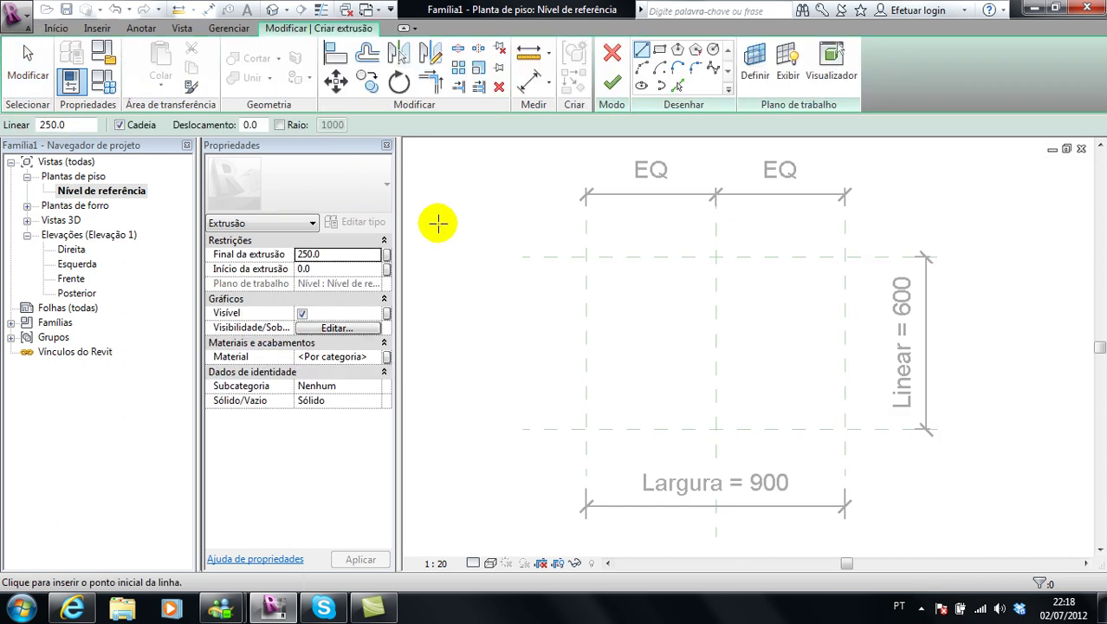
left_click(660, 49)
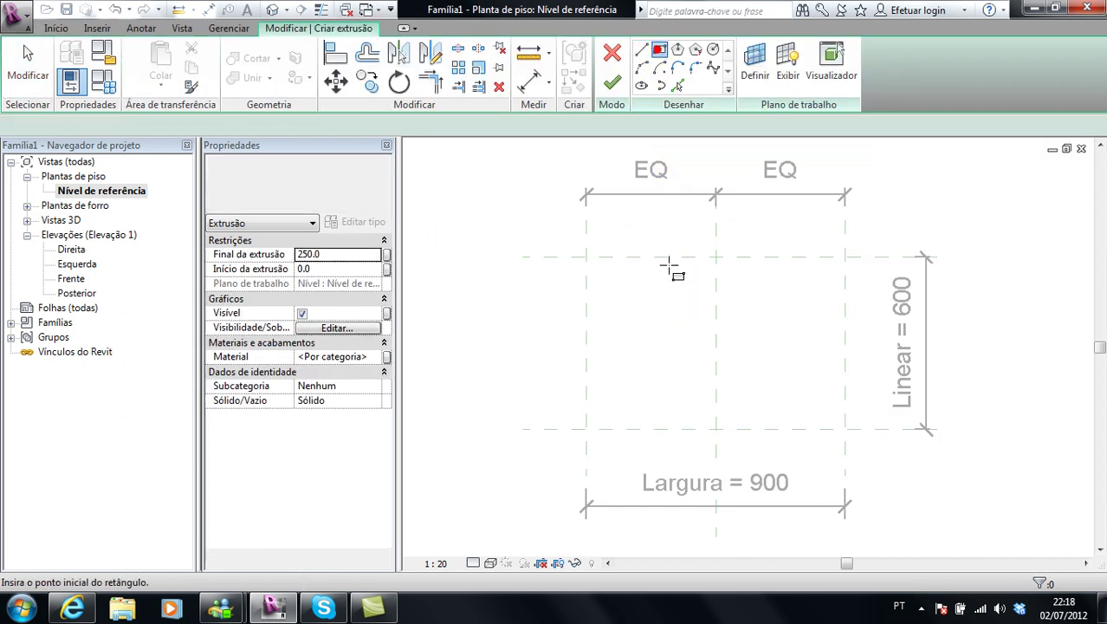
left_click(622, 319)
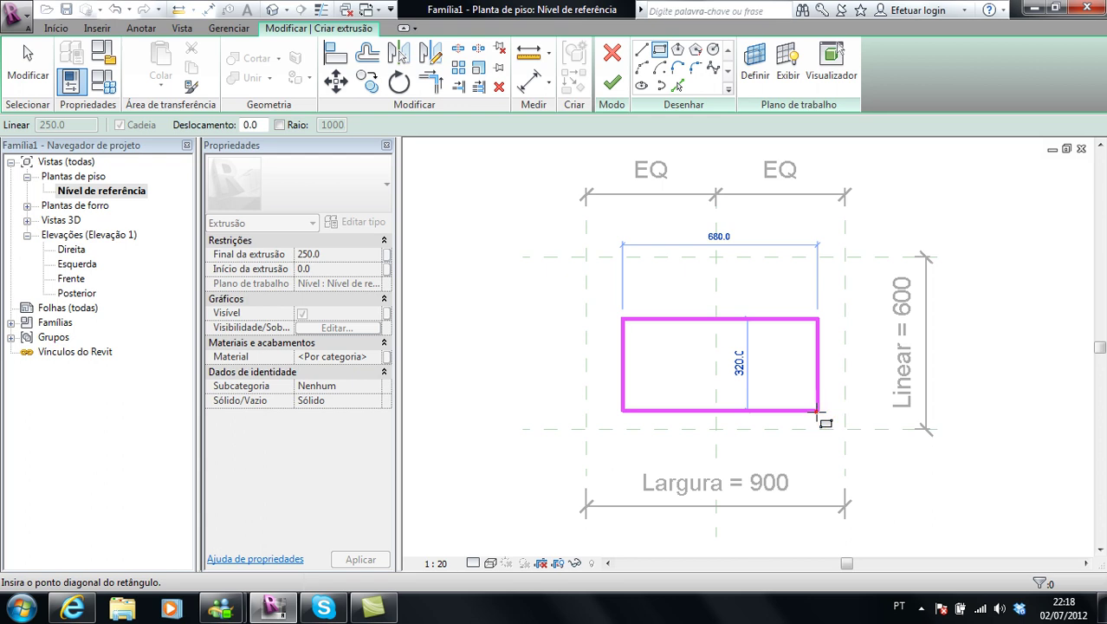
left_click(816, 411)
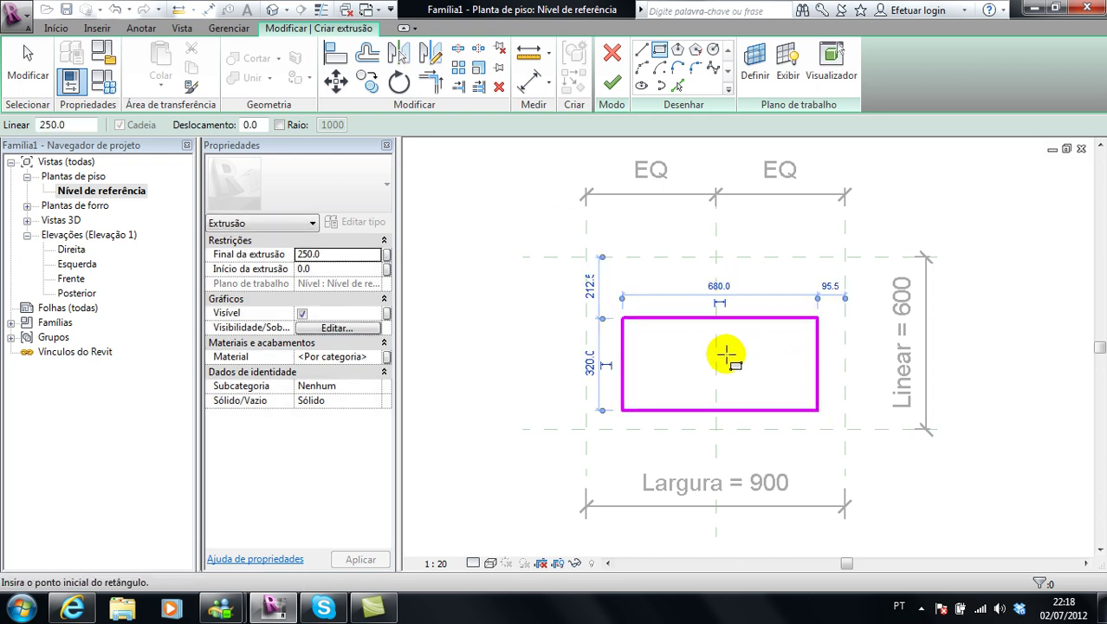
key("Escape")
scroll(693, 340, "up", 2)
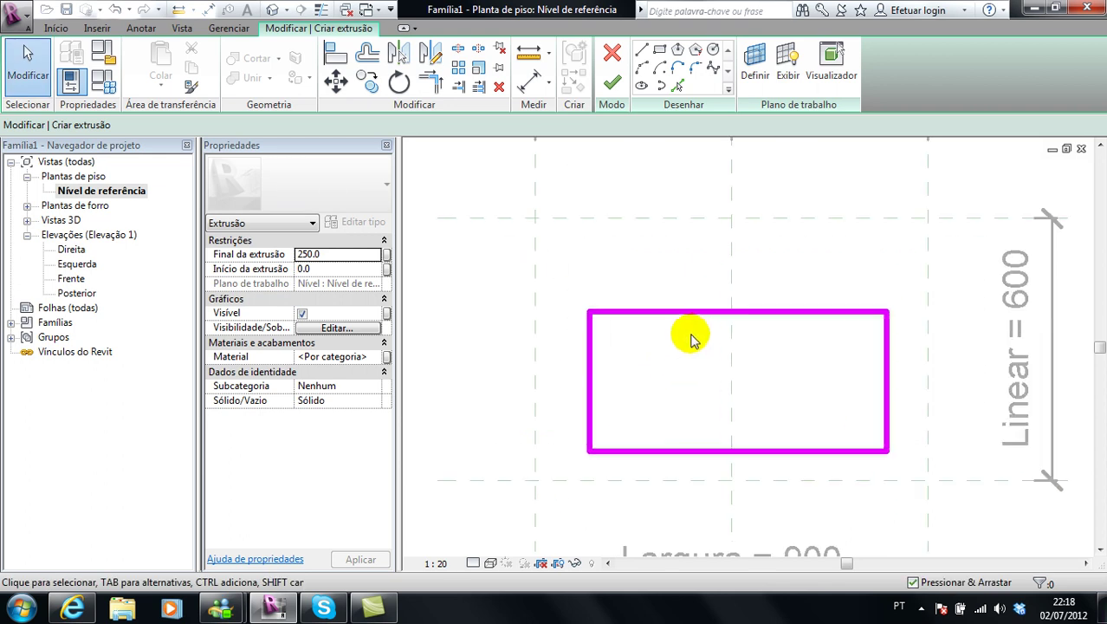
scroll(693, 340, "down", 1)
scroll(684, 302, "down", 2)
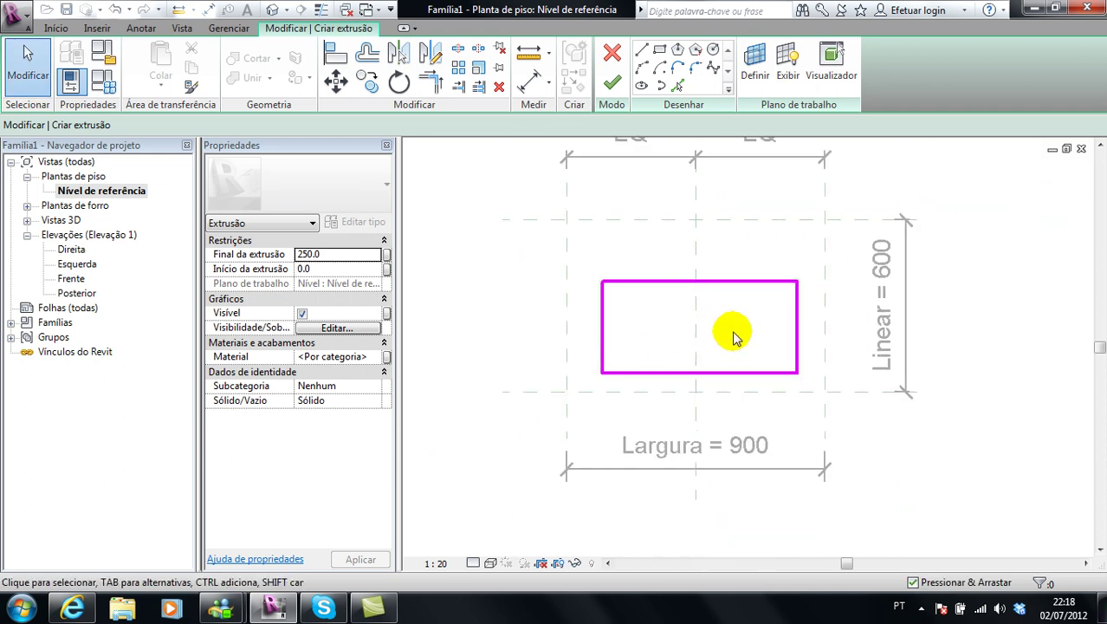
Align the sketch's top and right edges to their reference planes, then undo
key("a")
key("l")
left_click(743, 217)
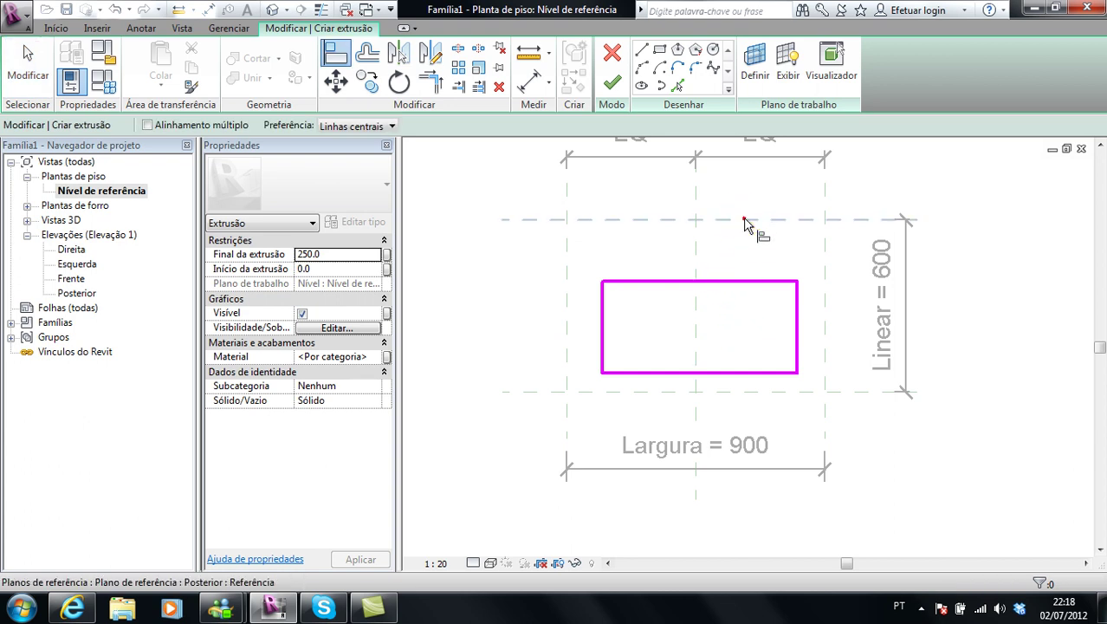
left_click(741, 282)
left_click(825, 253)
left_click(798, 259)
left_click(565, 271)
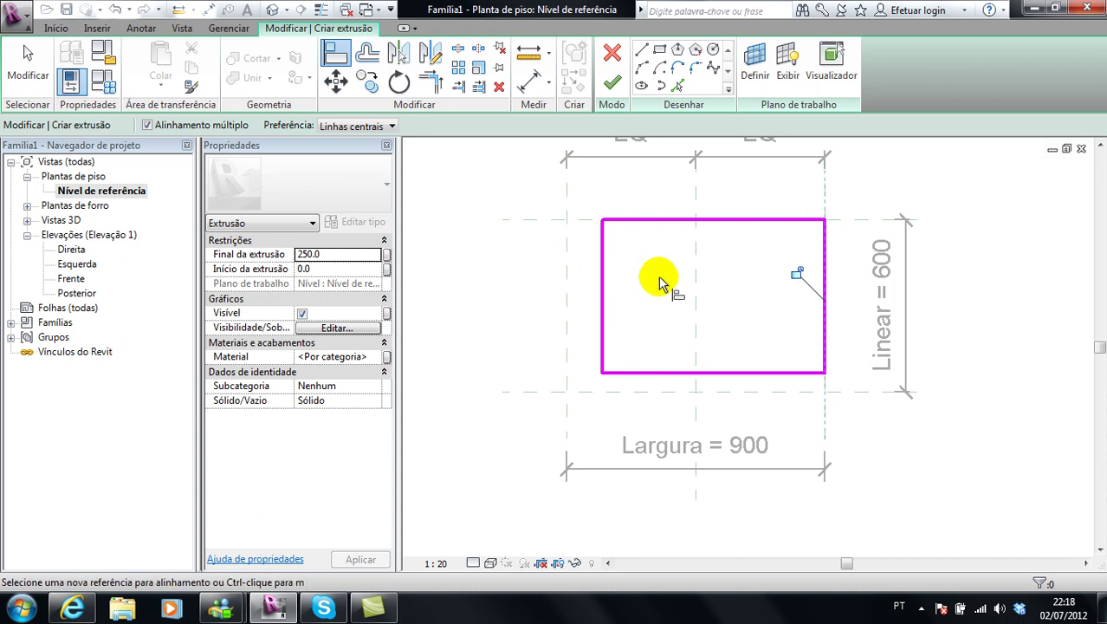
key("ctrl+z")
key("ctrl+z")
Realign the top edge and lock it, then align the right edge to its plane
key("a")
key("l")
left_click(728, 219)
left_click(739, 282)
left_click(679, 246)
left_click(823, 262)
left_click(797, 274)
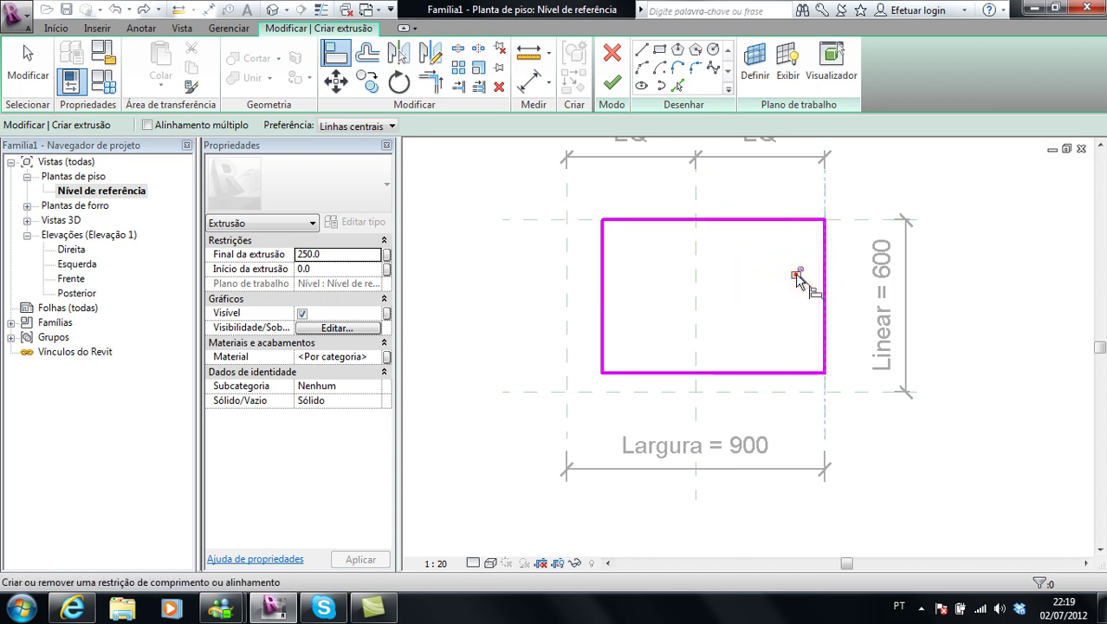
Align the bottom and left edges to their planes and finish the extrusion
left_click(725, 392)
left_click(738, 374)
left_click(566, 292)
left_click(603, 288)
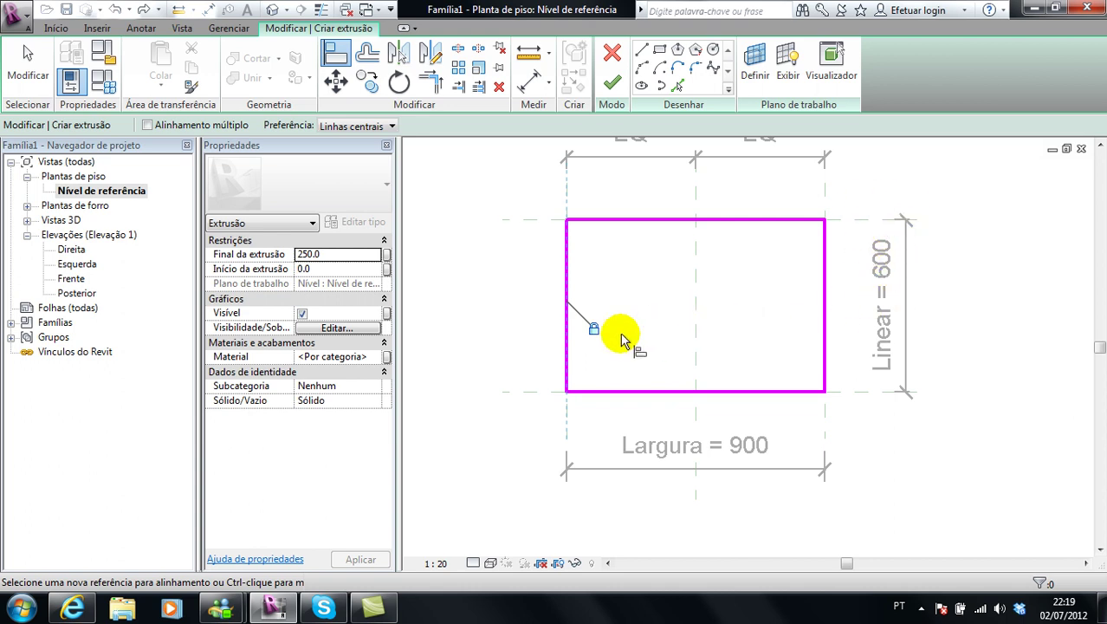
key("Escape")
left_click(650, 269)
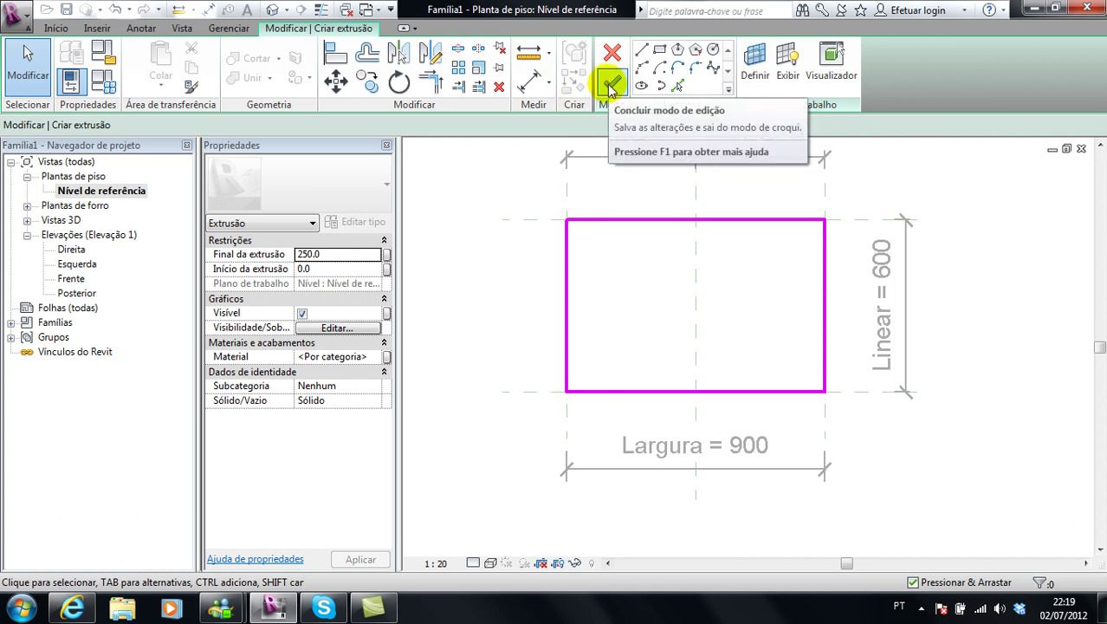
left_click(610, 84)
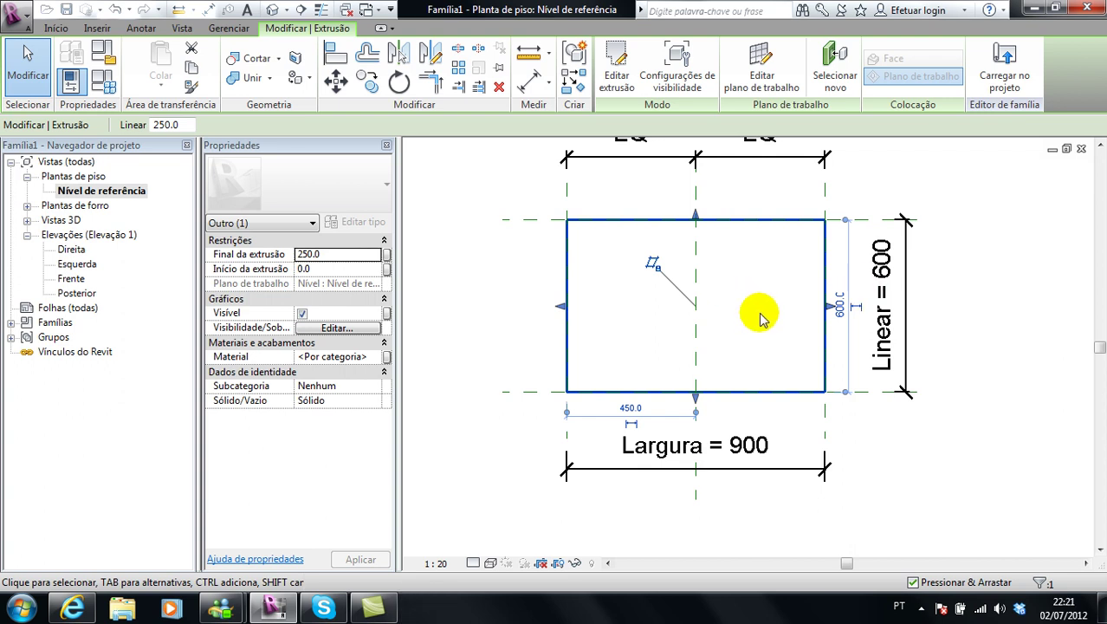
Show the box in the default 3D view with Thin Lines and orbit it
left_click(759, 313)
scroll(699, 285, "down", 1)
middle_click_drag(699, 279, 705, 311)
scroll(719, 311, "up", 1)
scroll(736, 312, "up", 1)
scroll(763, 304, "up", 1)
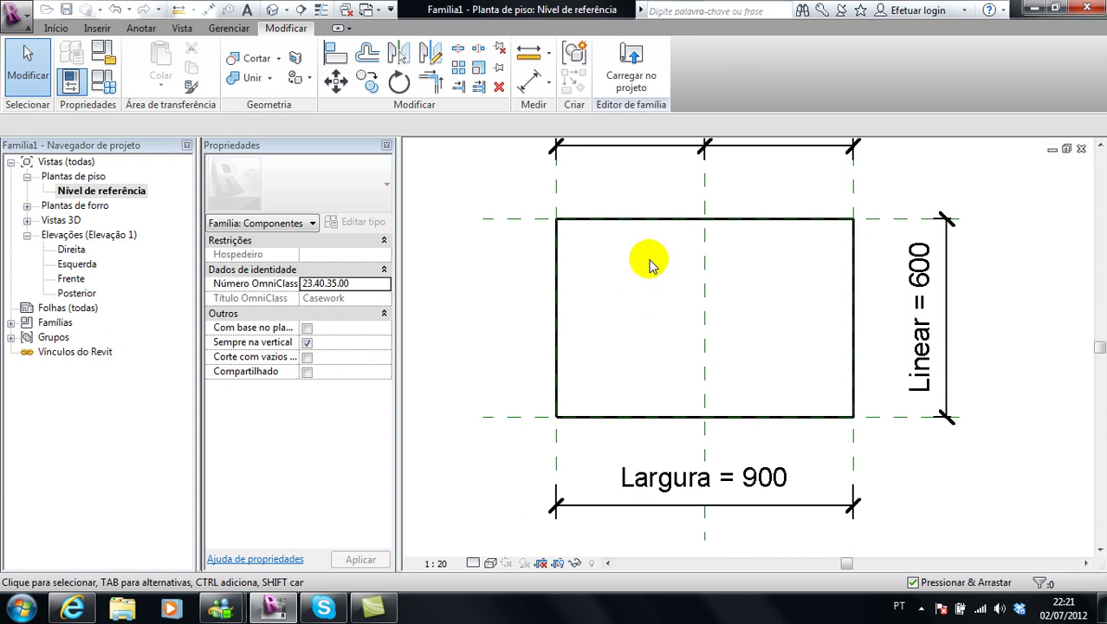
key("3")
key("d")
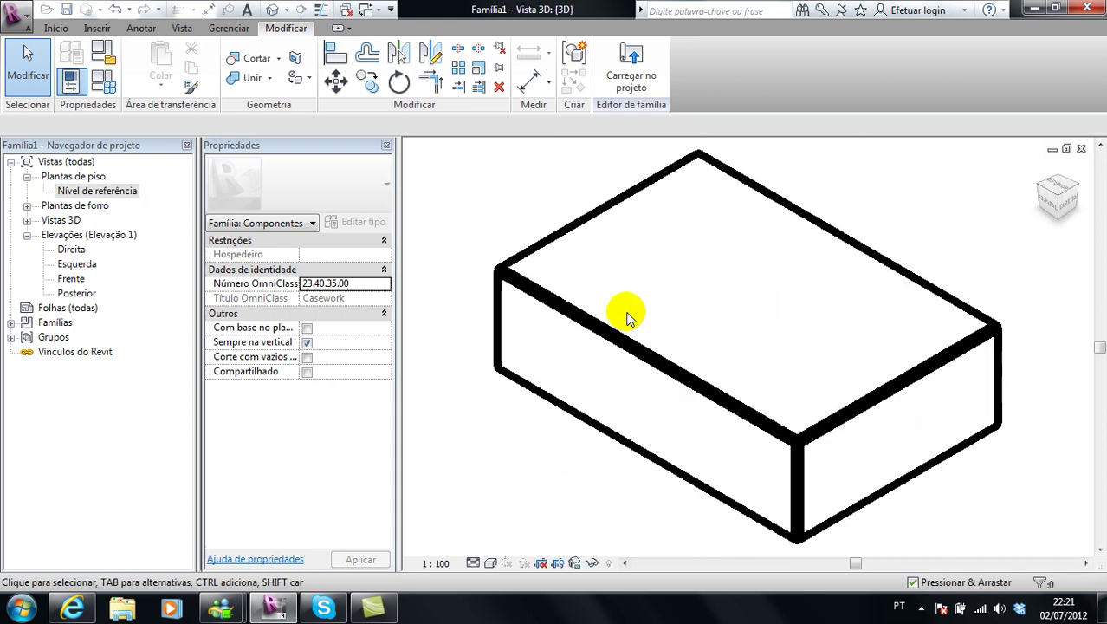
left_click(321, 10)
mouse_move(848, 461)
middle_mouse_down("shift")
mouse_move(858, 452)
mouse_move(585, 388)
mouse_move(902, 410)
mouse_move(895, 420)
mouse_move(910, 428)
mouse_move(885, 431)
mouse_move(909, 411)
middle_mouse_up("shift")
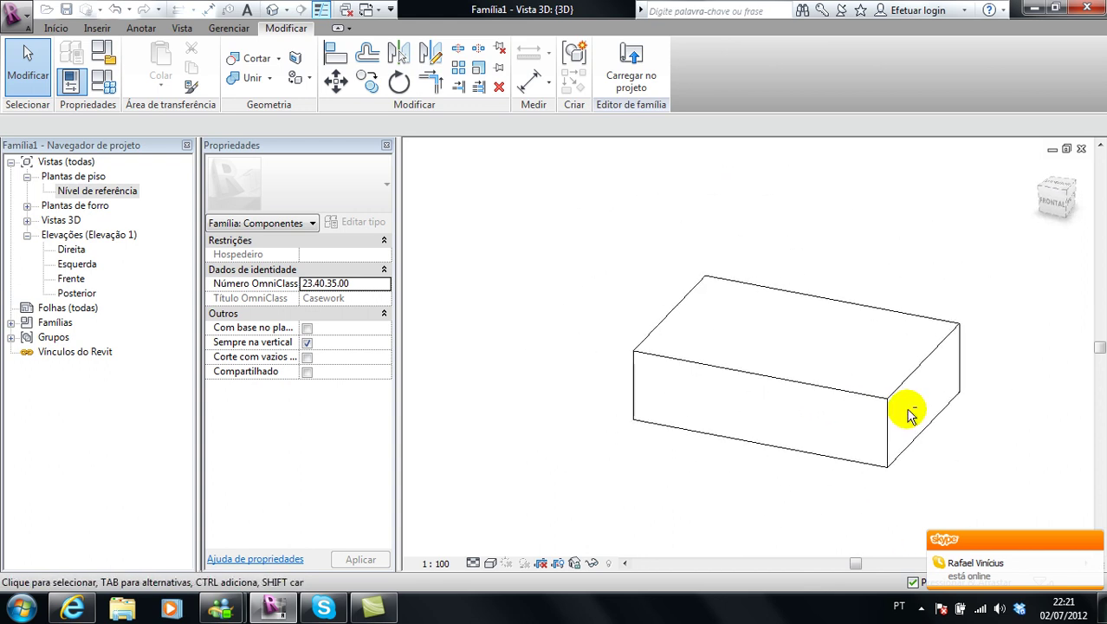
In the Frente elevation, align and lock the box top to Altura, then return to the plan
double_click(74, 277)
middle_click_drag(801, 365, 783, 343)
key("a")
key("l")
left_click(732, 239)
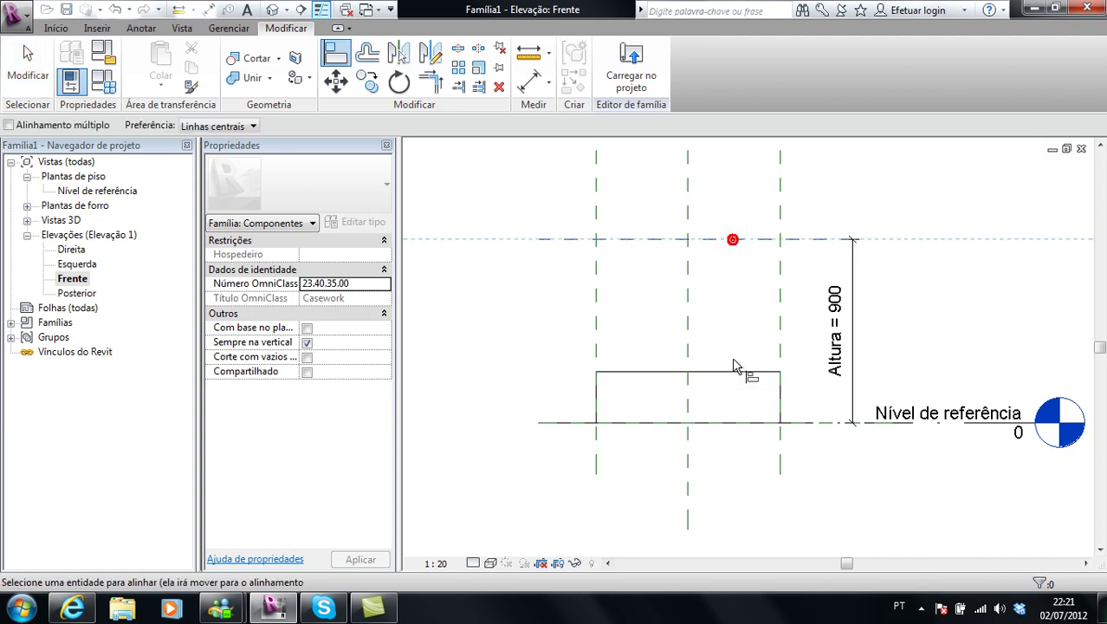
left_click(733, 372)
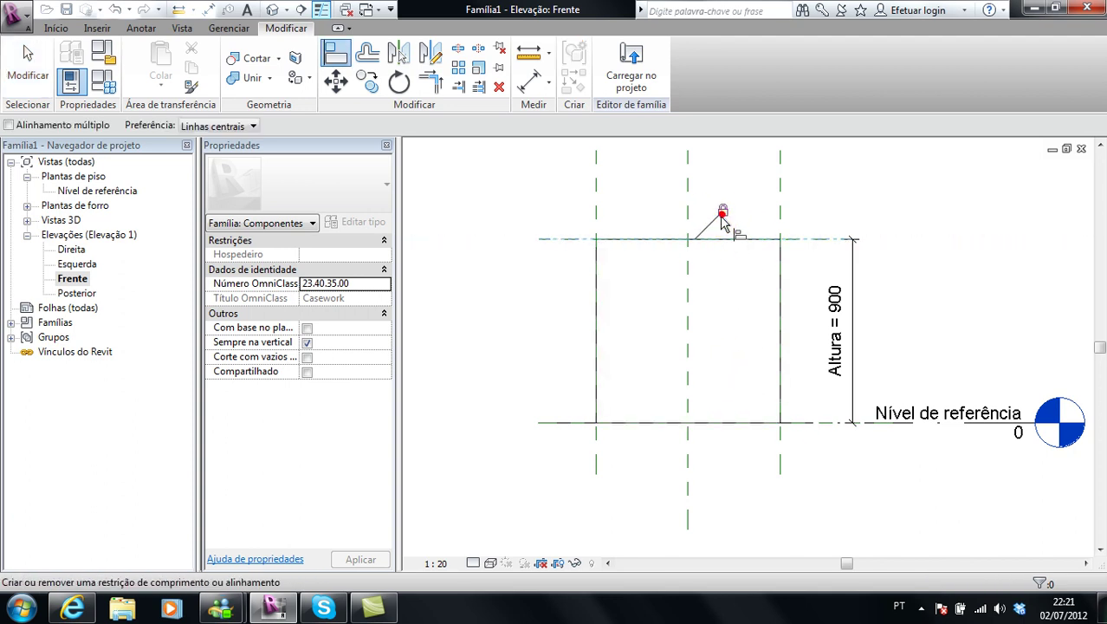
left_click(706, 342)
key("Escape")
key("Escape")
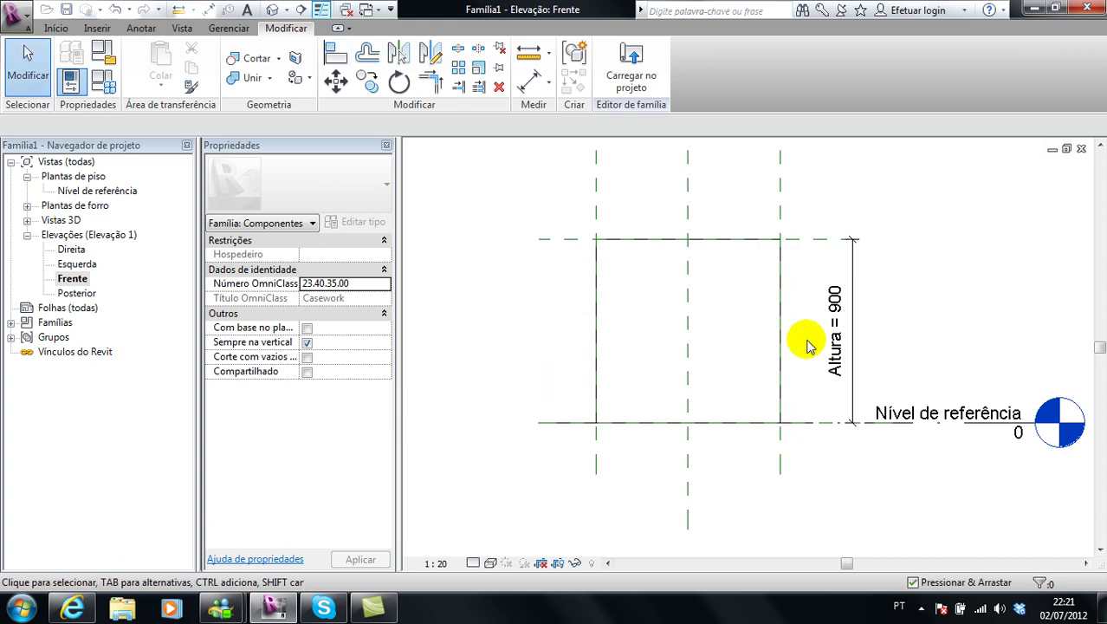
double_click(96, 190)
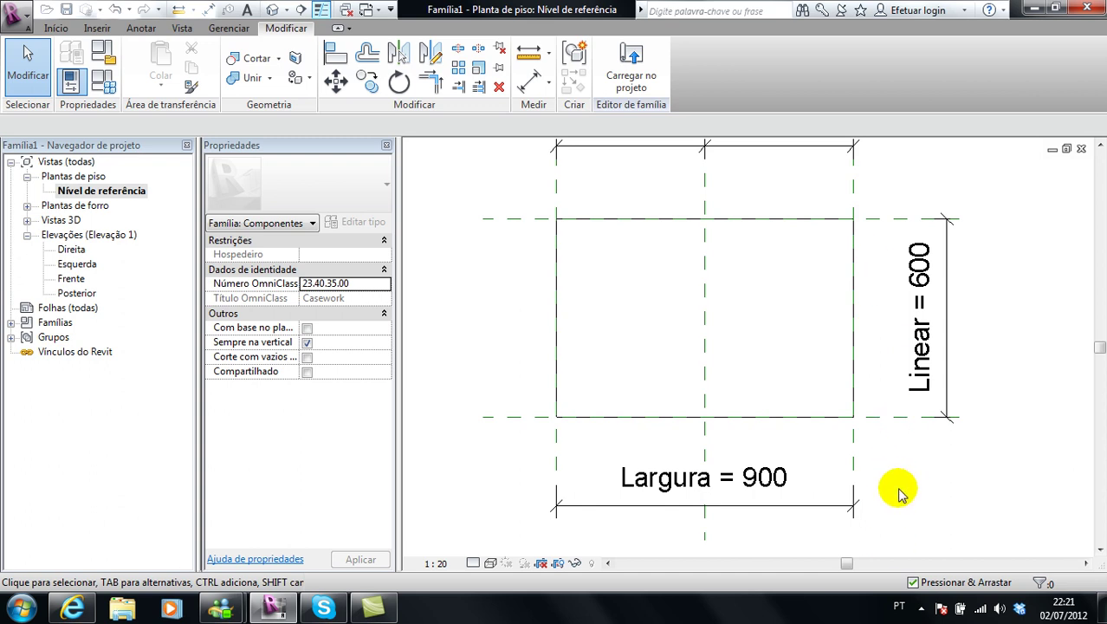
left_click(776, 297)
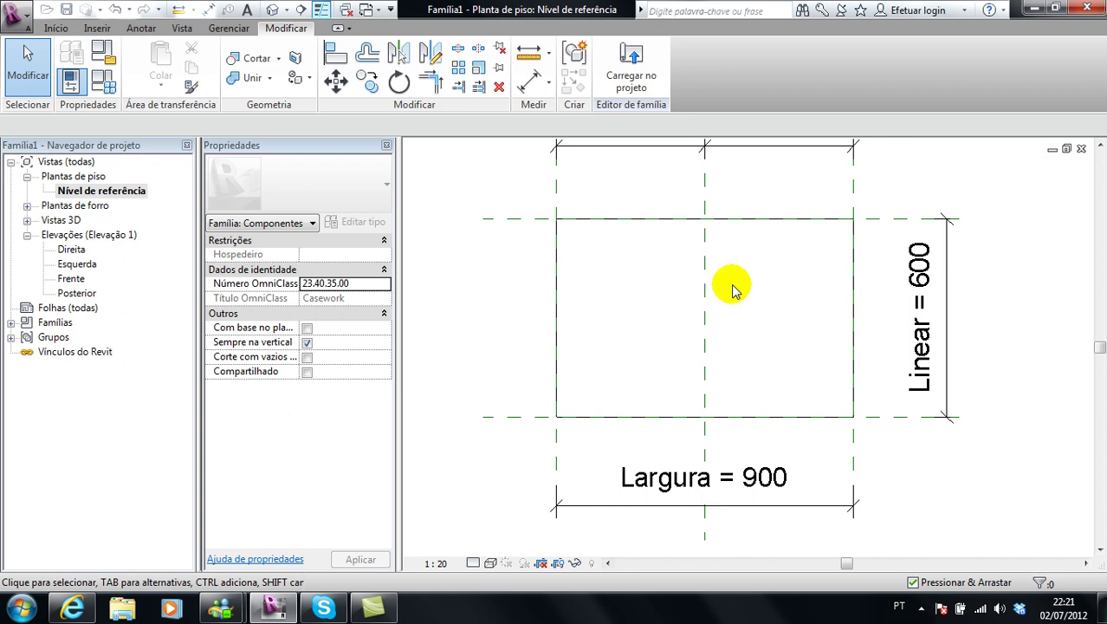
left_click(643, 297)
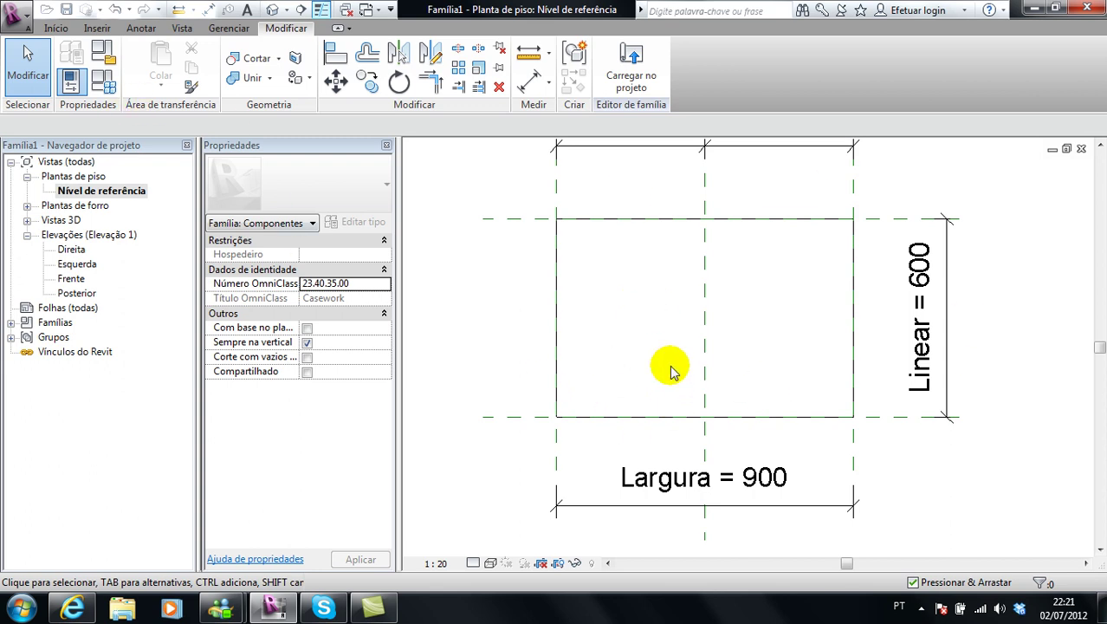
Add a family type named '2,00 x 9,50 cm' in the enlarged Family Types dialog
left_click(103, 83)
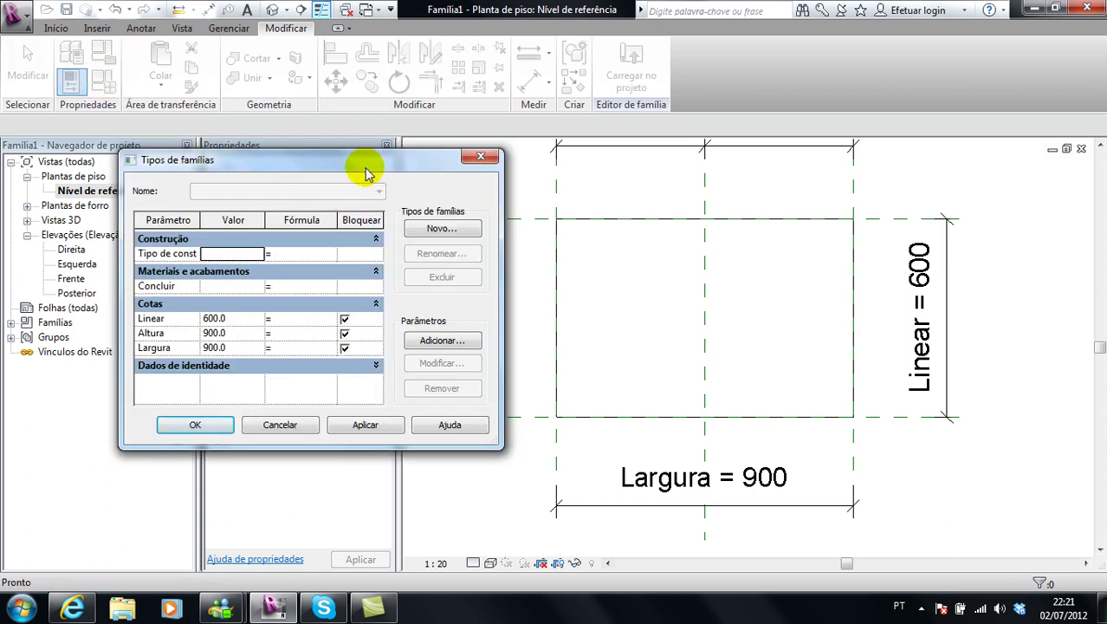
mouse_move(320, 152)
left_mouse_down()
mouse_move(296, 35)
mouse_move(248, 57)
mouse_move(212, 46)
left_mouse_up()
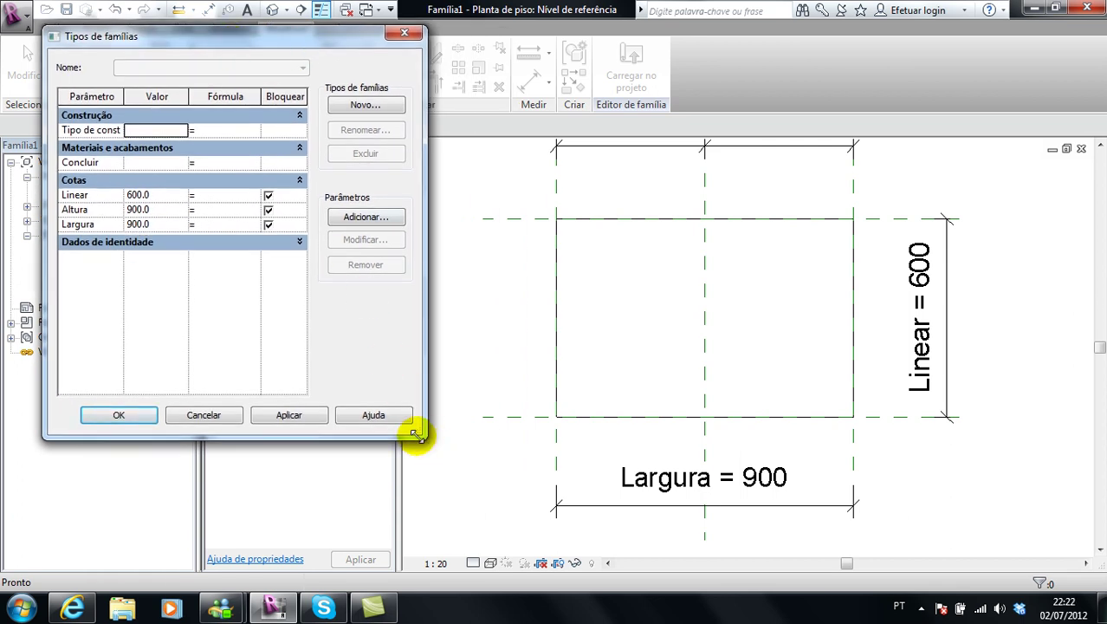
left_click_drag(415, 433, 766, 548)
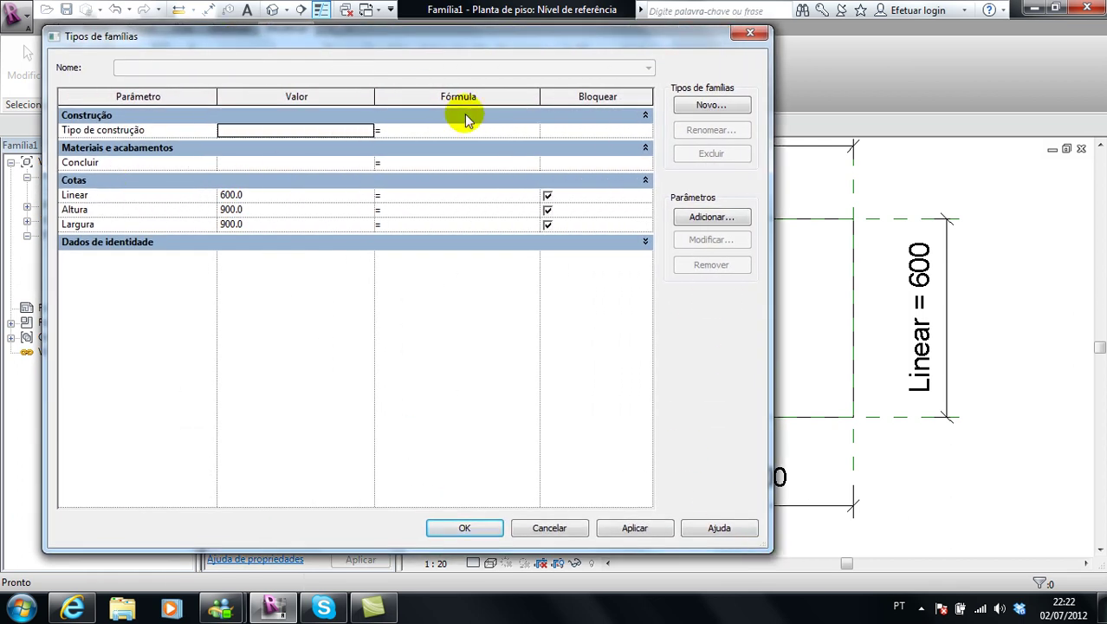
left_click(710, 106)
type("Ten")
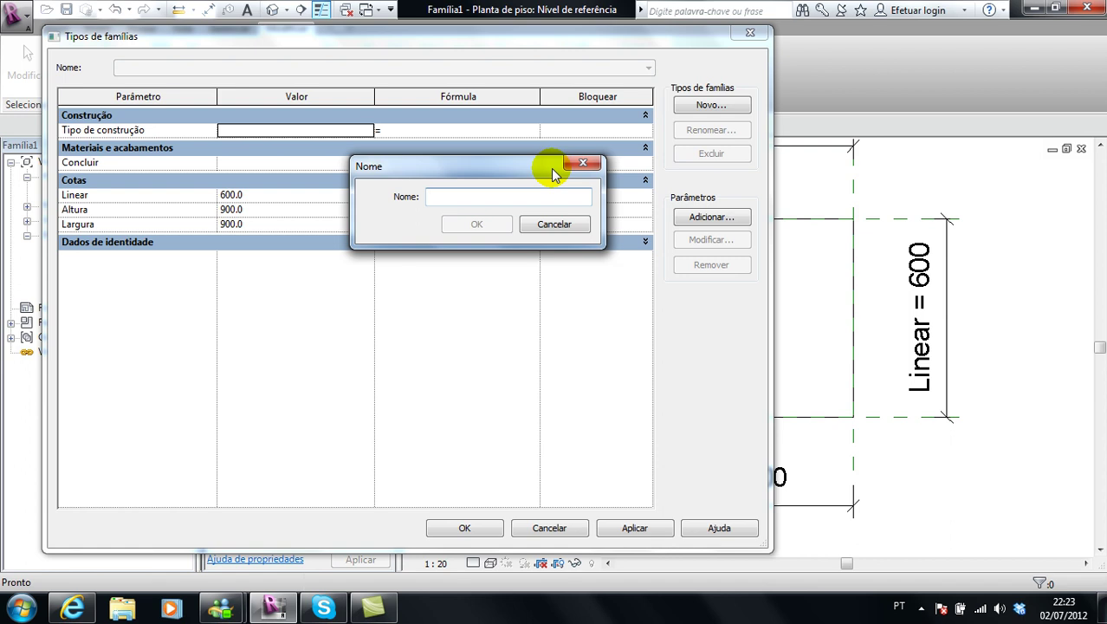
type("2 x 9,50 cm")
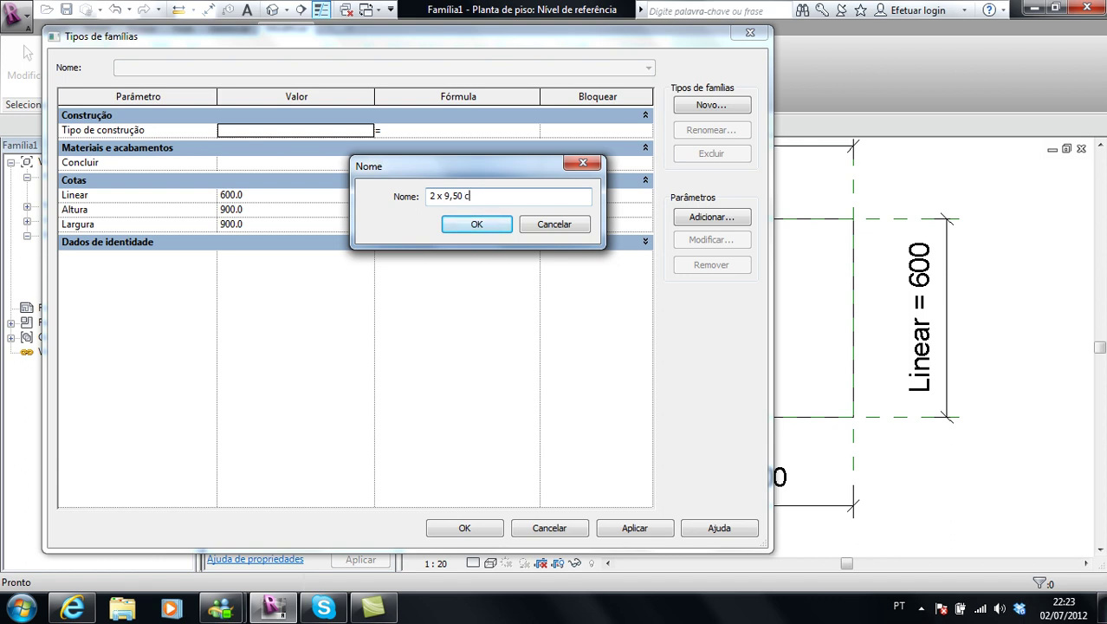
left_click(434, 197)
type(",00")
left_click(488, 228)
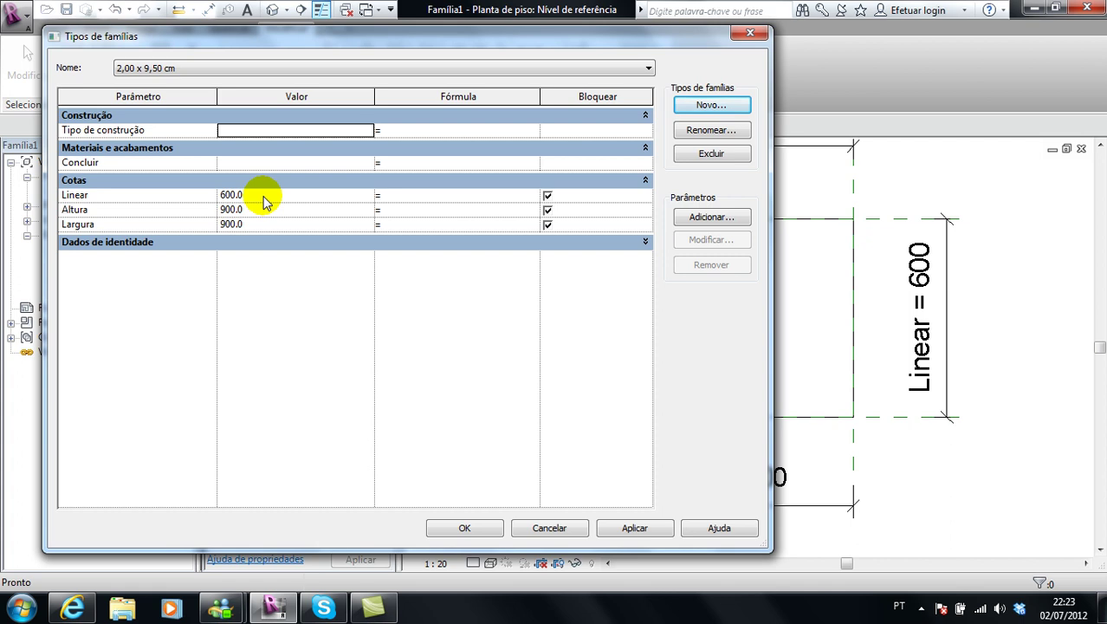
Set Altura 95, Linear 20 and Largura 1000 for the type and apply it
left_click(264, 212)
type("95")
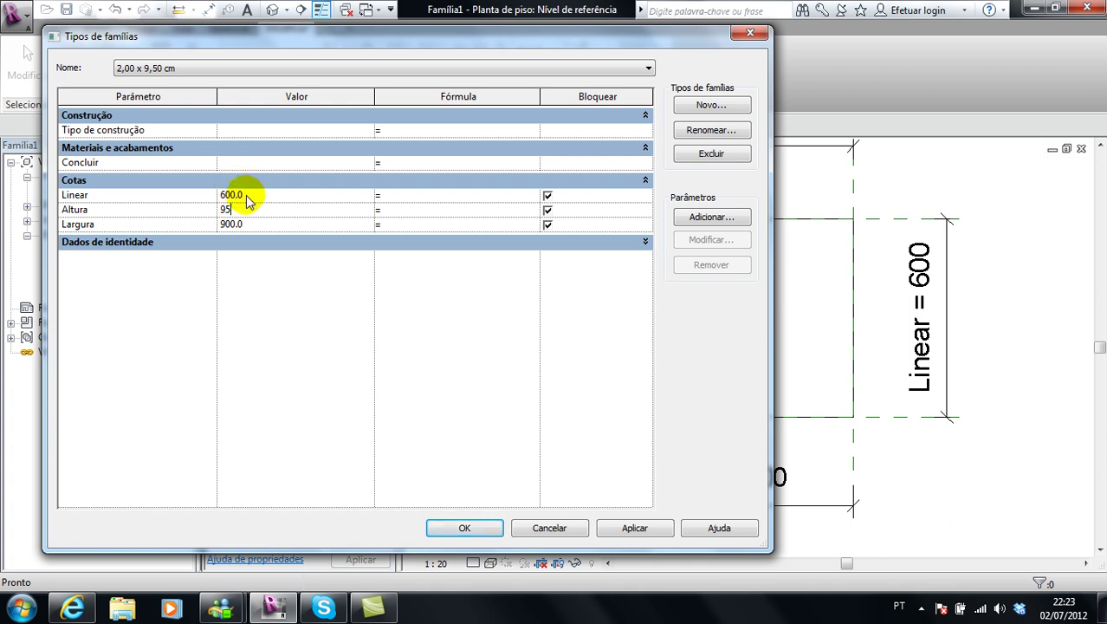
left_click(285, 227)
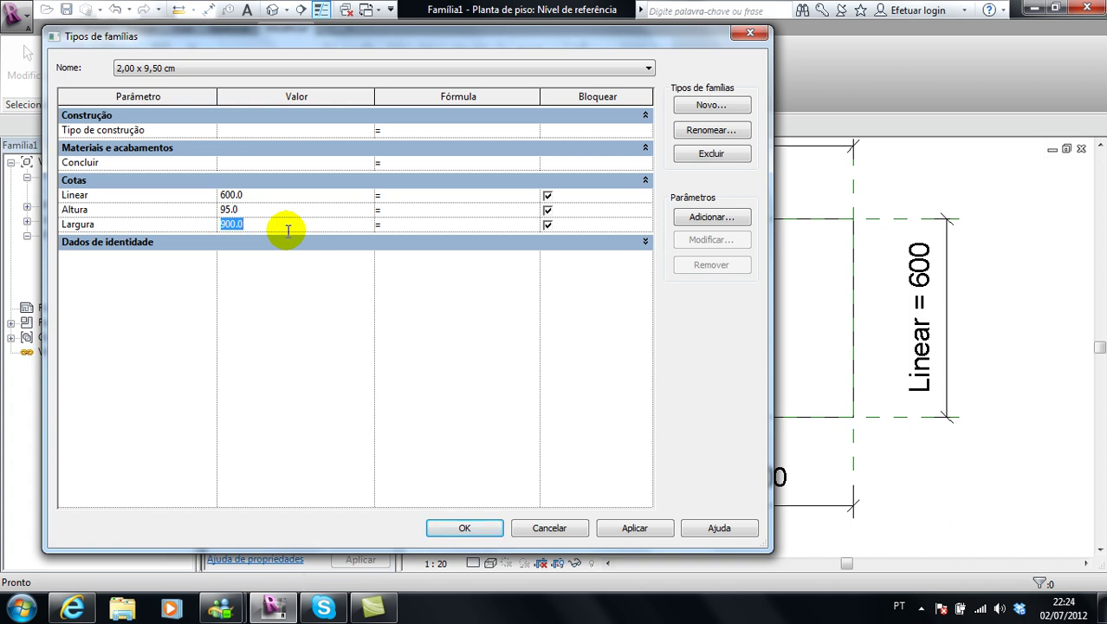
left_click(270, 198)
type("20")
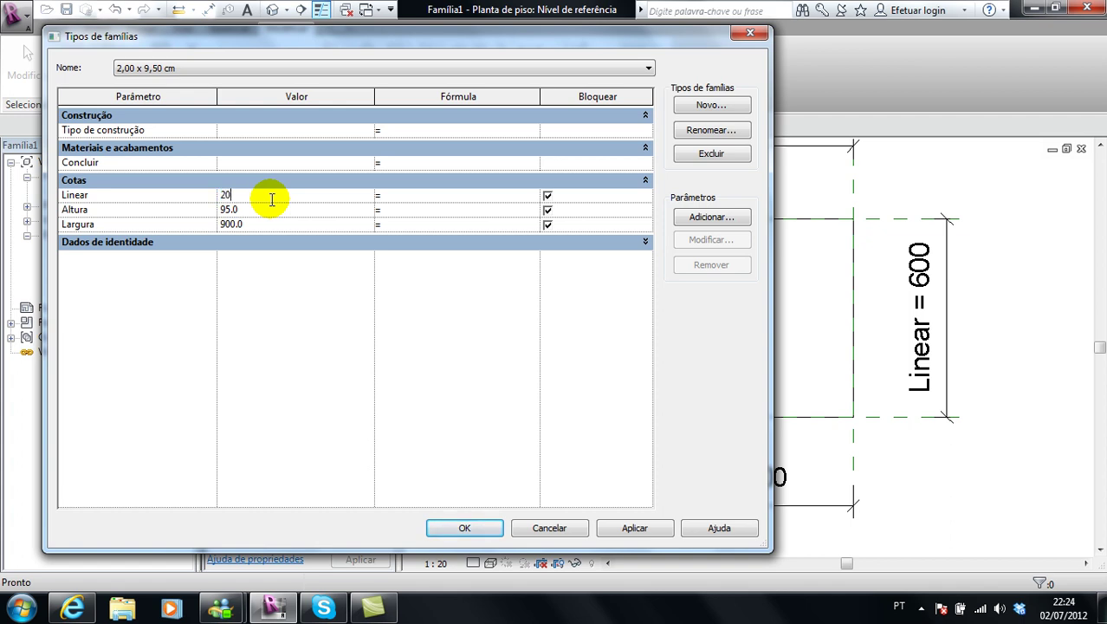
key("Tab")
left_click(287, 225)
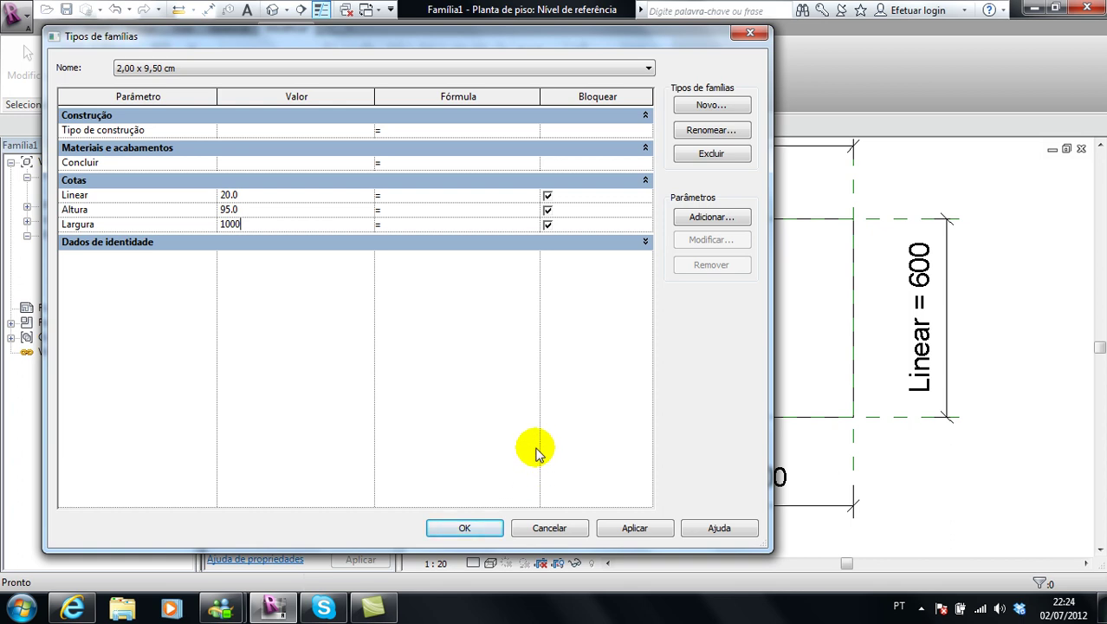
left_click(634, 528)
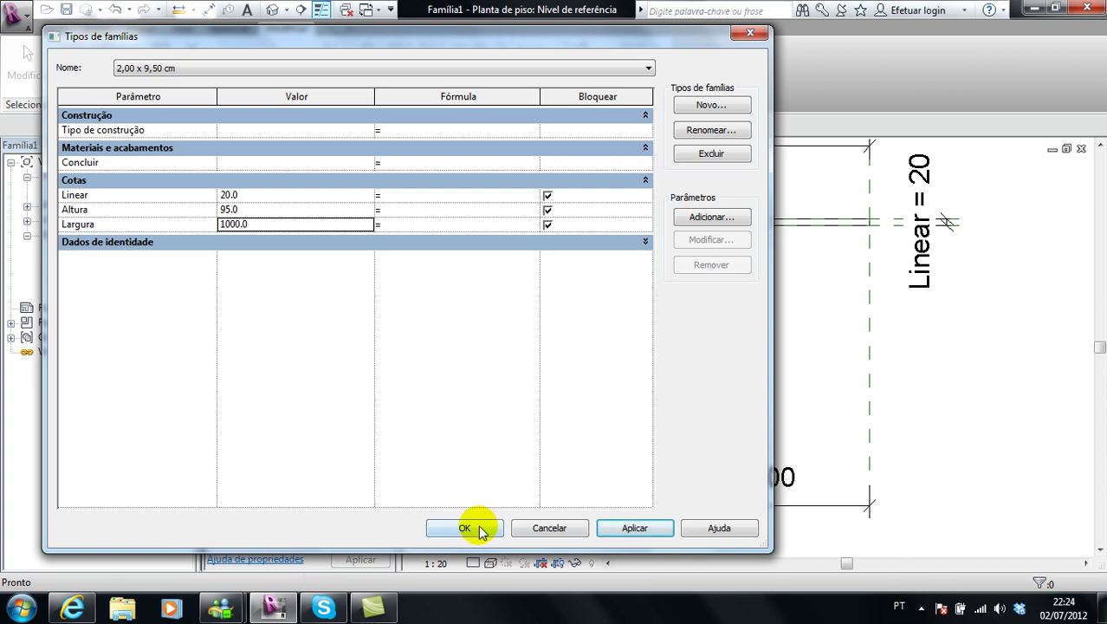
left_click(479, 526)
Move the Largura dimension line up close to the board in the plan view
middle_click_drag(647, 234, 653, 277)
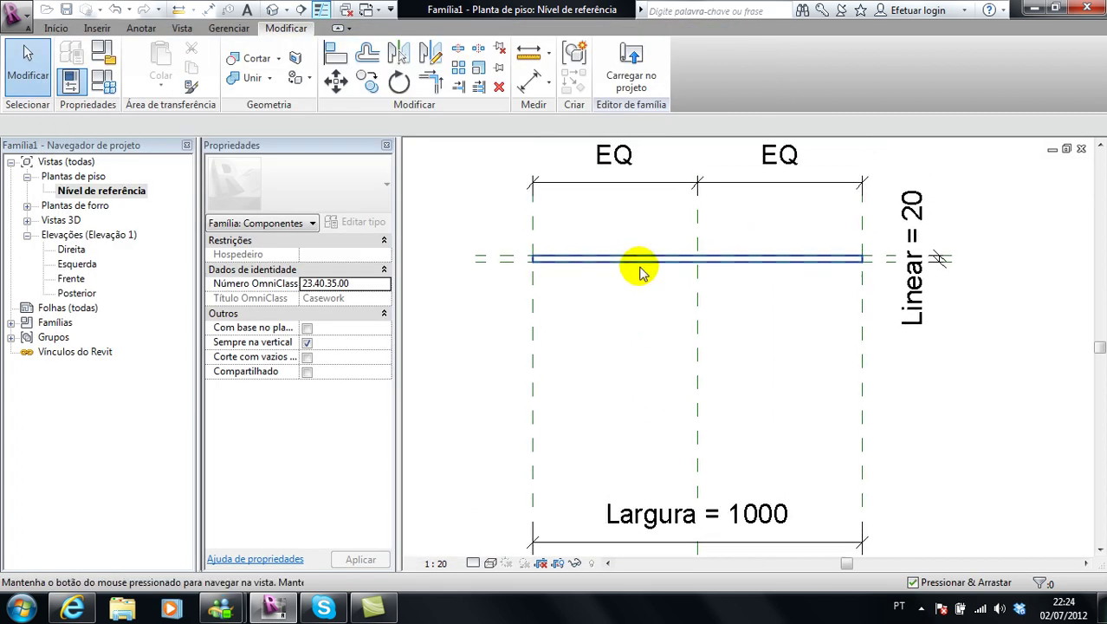
scroll(641, 285, "up", 1)
scroll(638, 313, "down", 2)
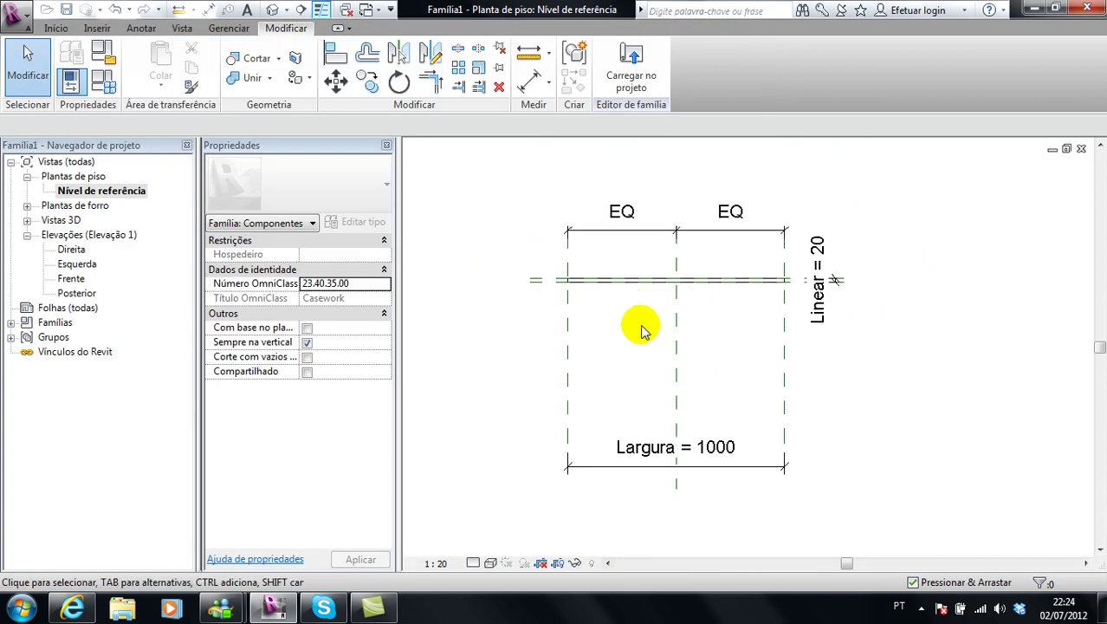
left_click(609, 467)
left_click_drag(610, 467, 603, 314)
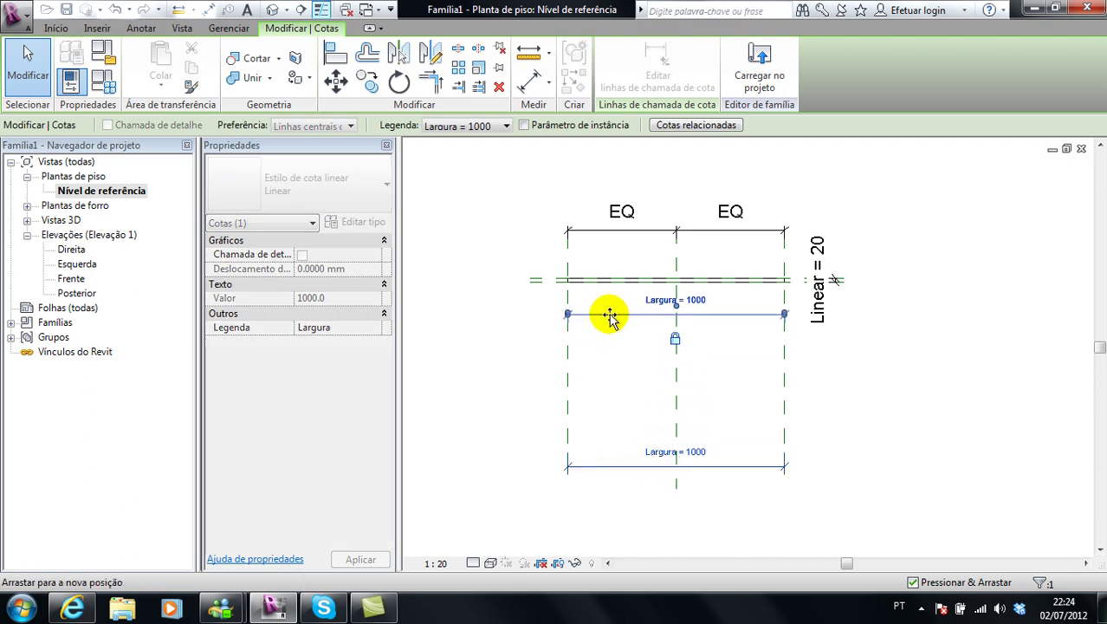
left_click(624, 372)
left_click(676, 409)
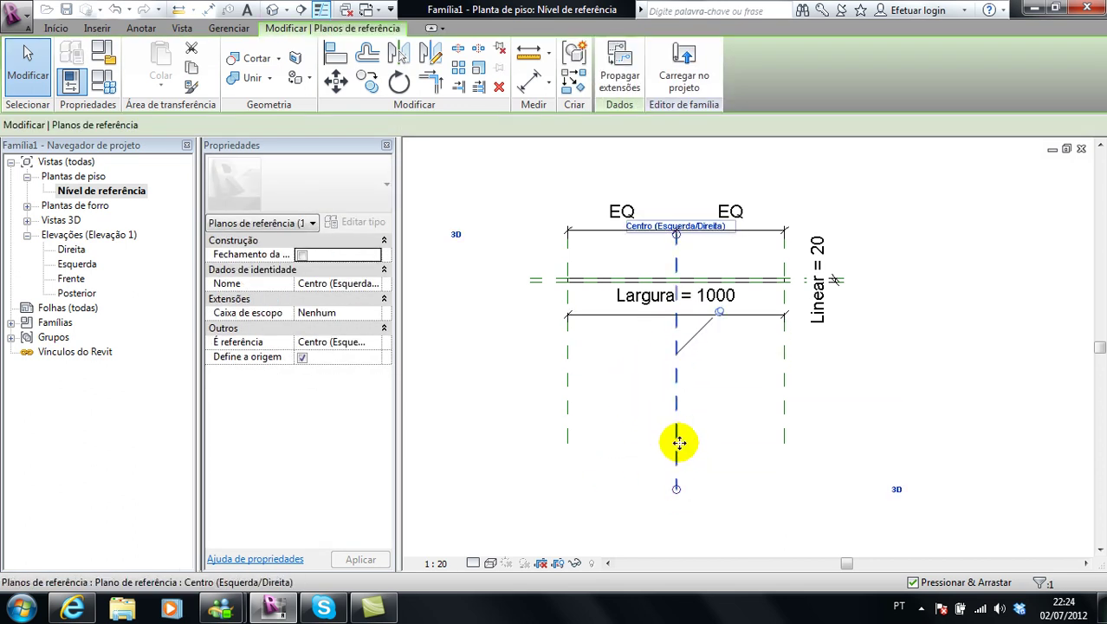
left_click(619, 378)
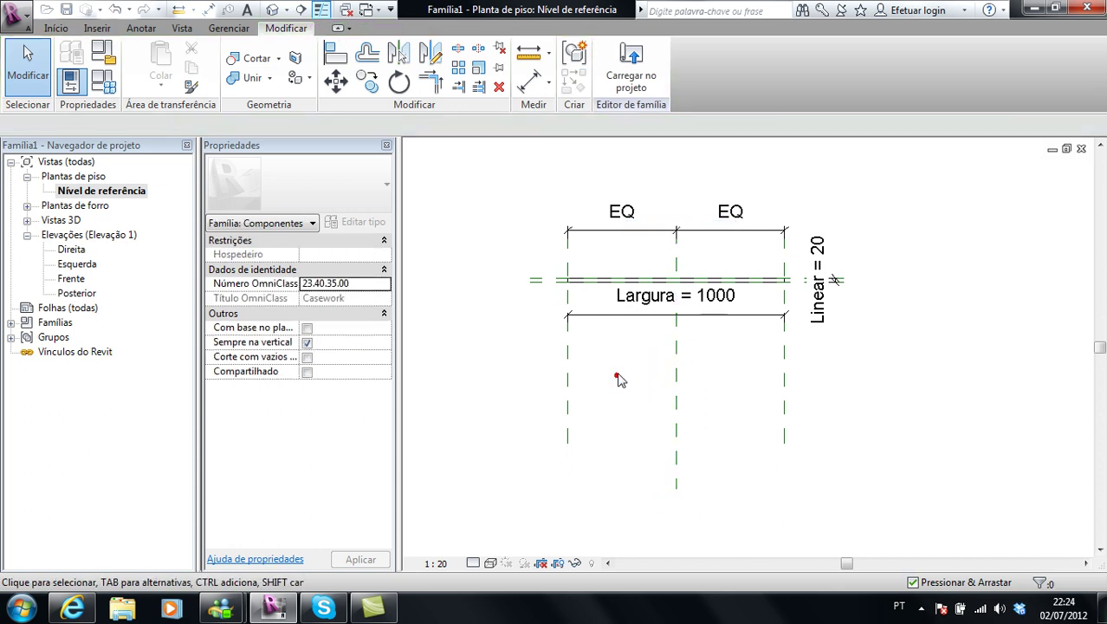
Switch to the 3D view, orbit the thin board and select its extrusion
key("3")
key("d")
mouse_move(860, 427)
middle_mouse_down("shift")
mouse_move(877, 407)
mouse_move(651, 390)
mouse_move(895, 408)
mouse_move(881, 418)
middle_mouse_up("shift")
scroll(900, 419, "up", 2)
scroll(878, 408, "up", 1)
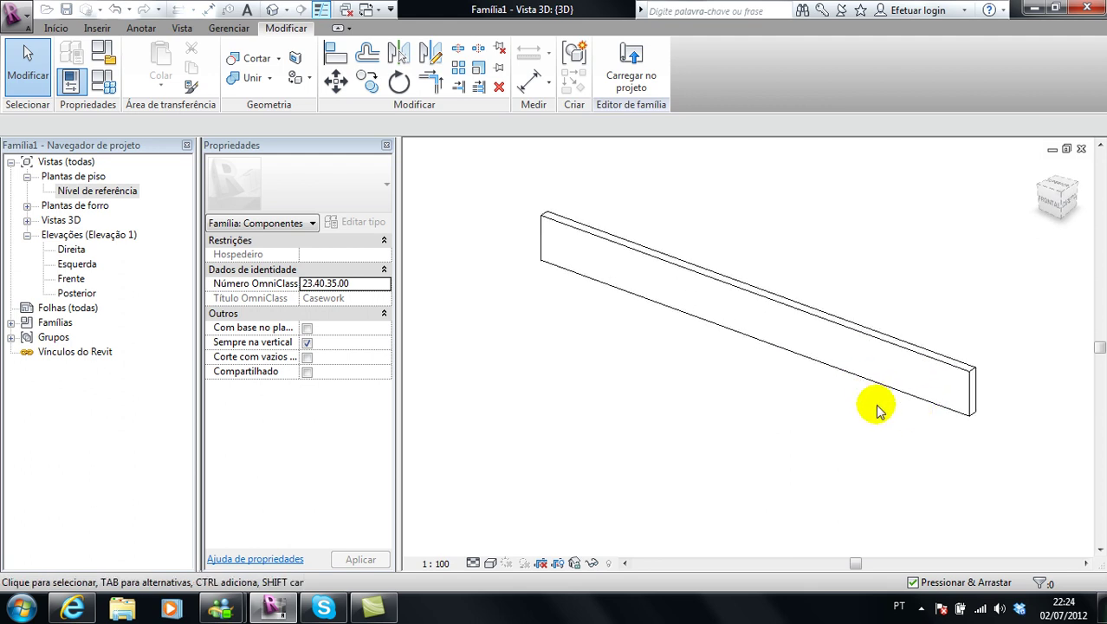
left_click(648, 371)
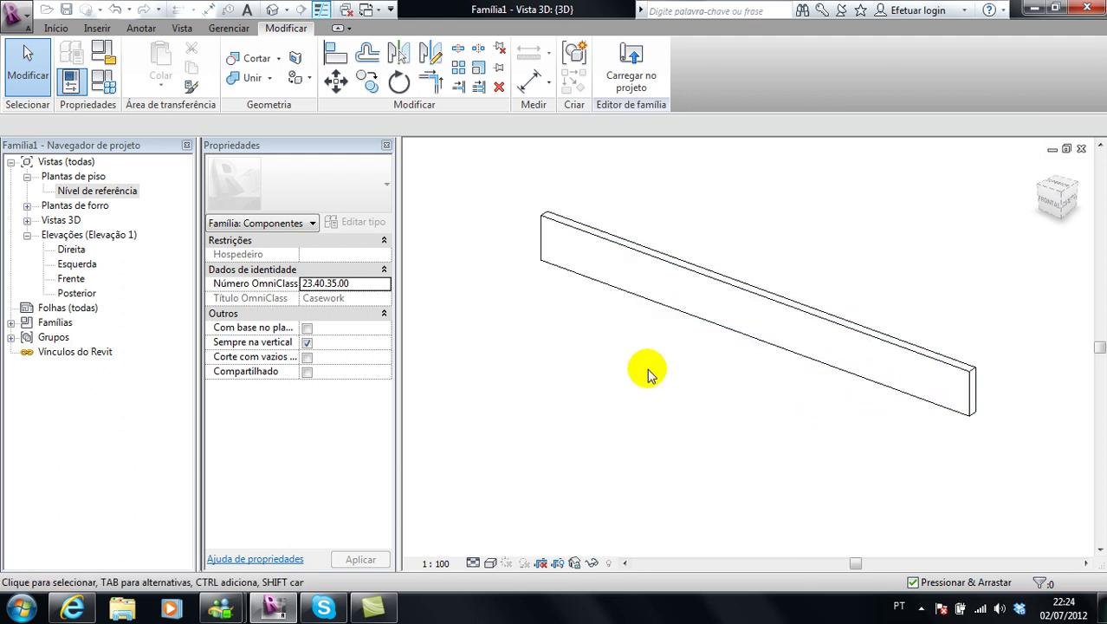
left_click(763, 346)
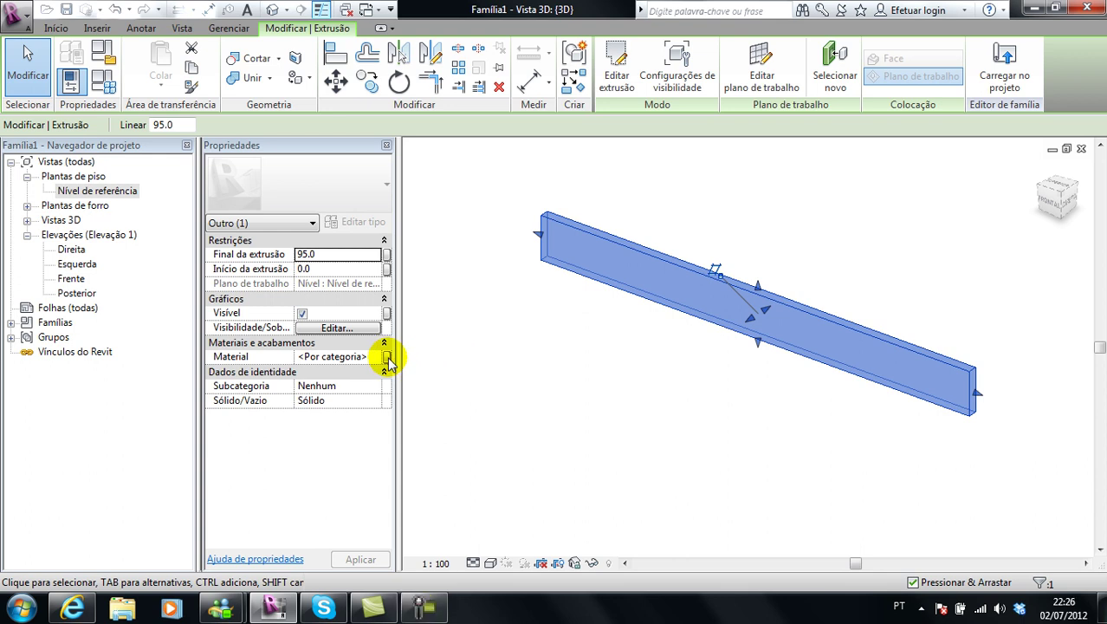
Reselect the board extrusion from a new angle and try its Material parameter link
left_click(537, 364)
mouse_move(736, 388)
middle_mouse_down("shift")
mouse_move(746, 391)
mouse_move(704, 388)
mouse_move(780, 370)
middle_mouse_up("shift")
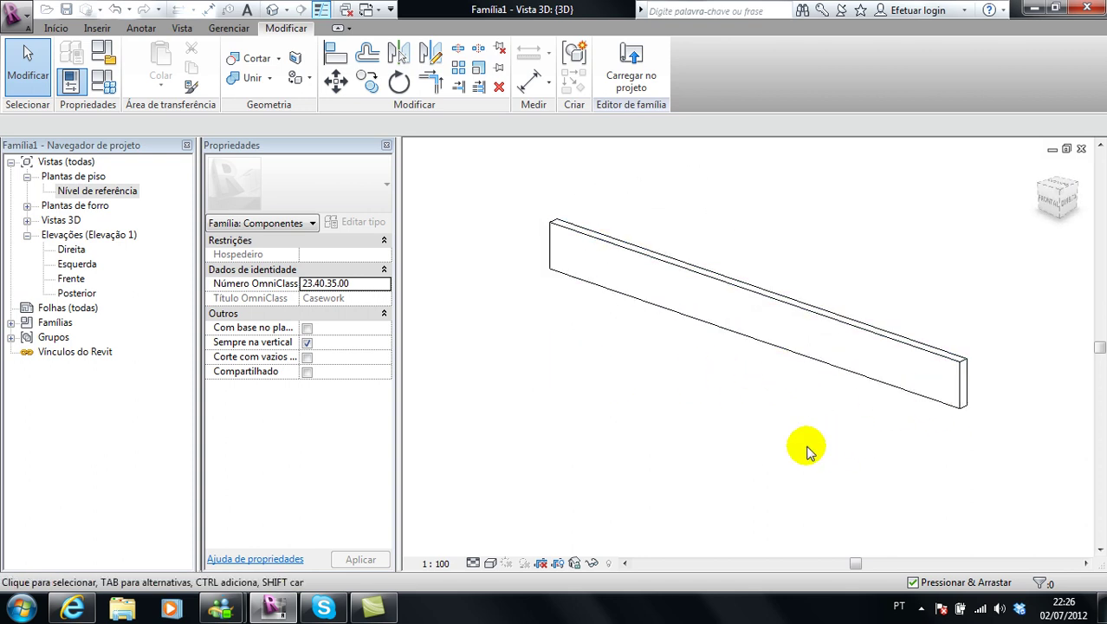
left_click(833, 374)
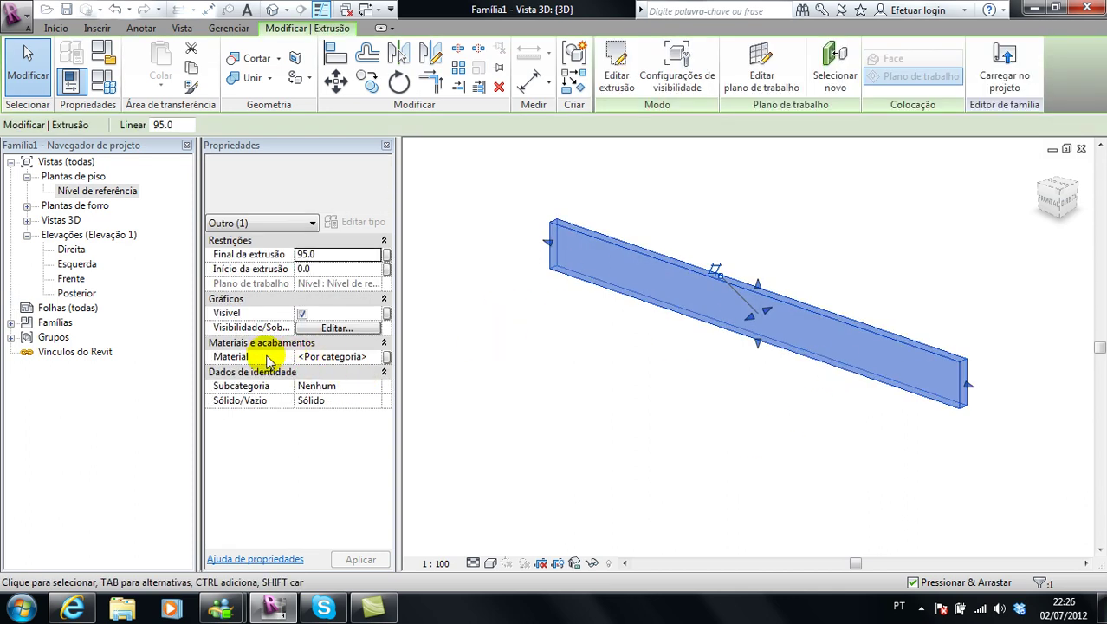
left_click(386, 357)
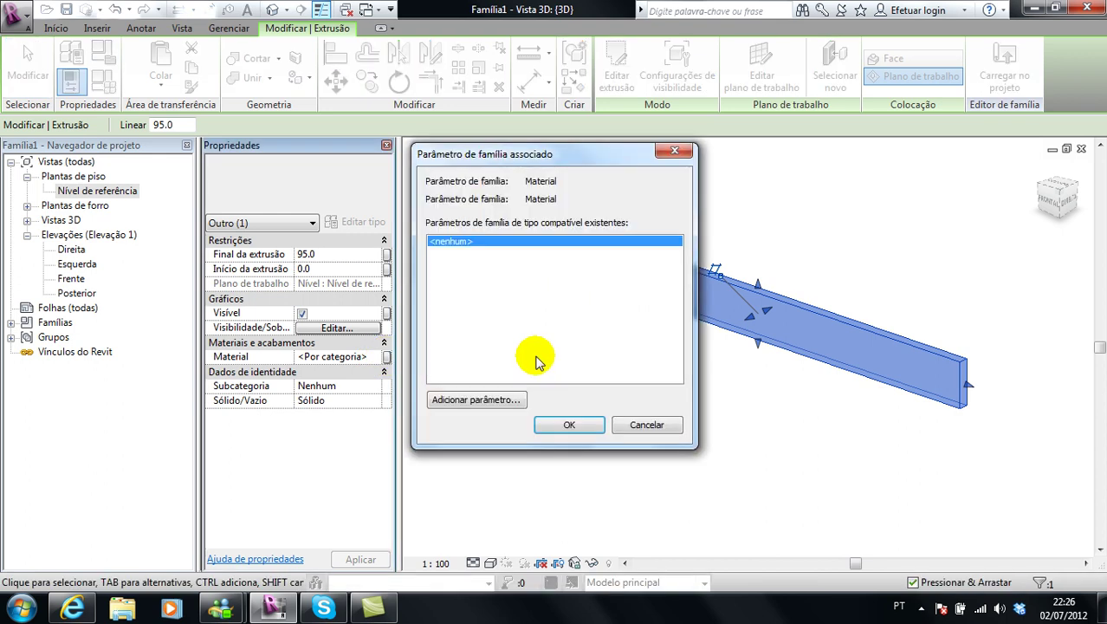
left_click(639, 424)
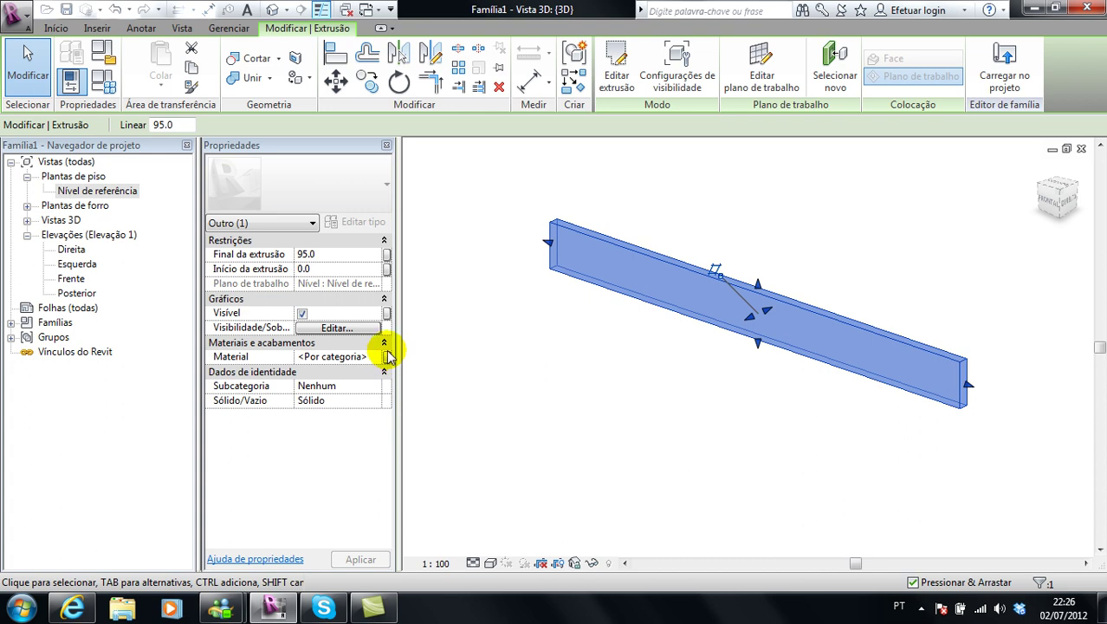
Create a family parameter named Material and link the board's material to it
left_click(386, 357)
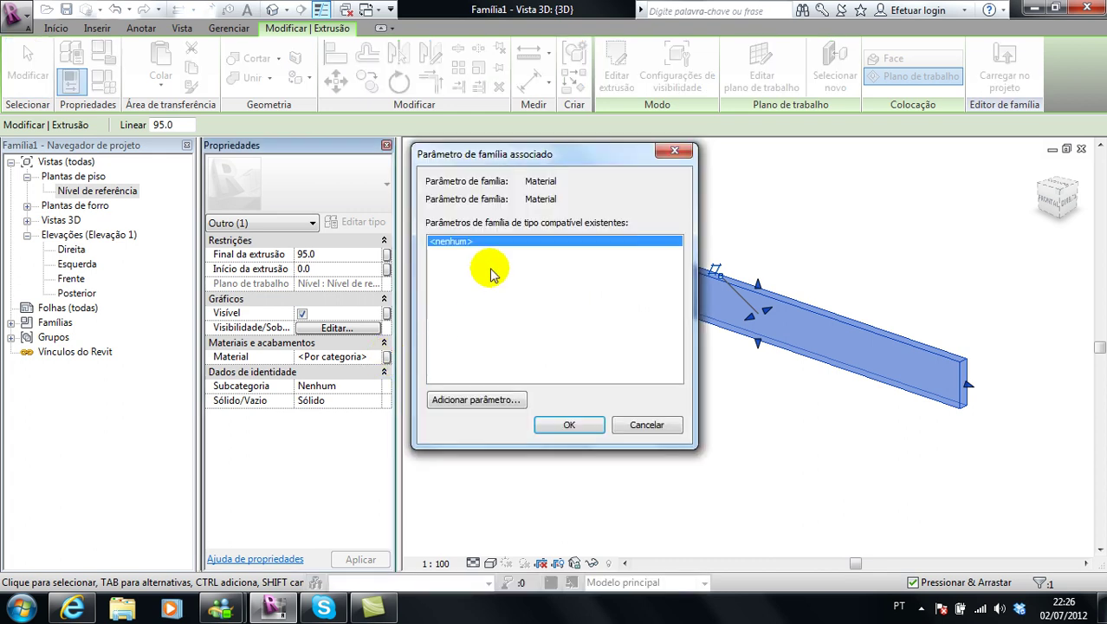
left_click(494, 401)
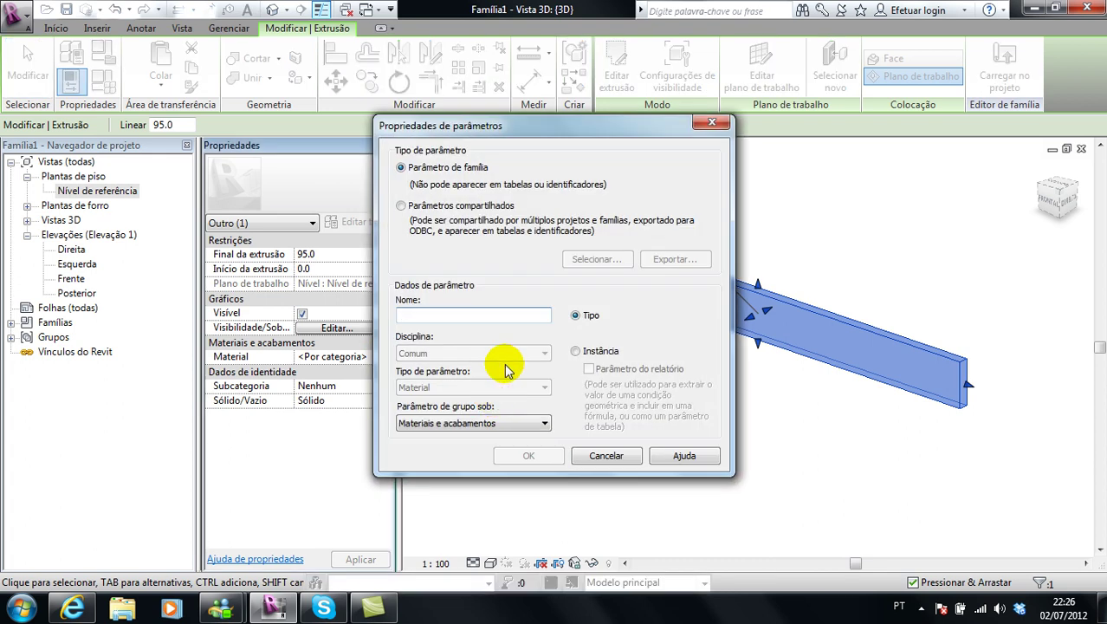
left_click(437, 211)
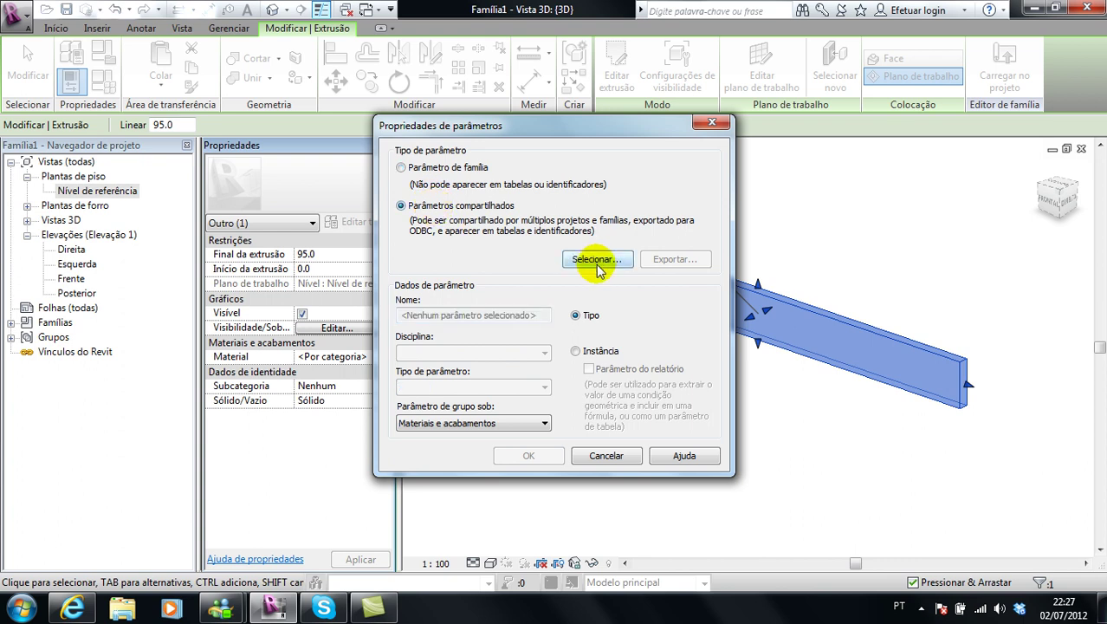
left_click(429, 168)
type("Material")
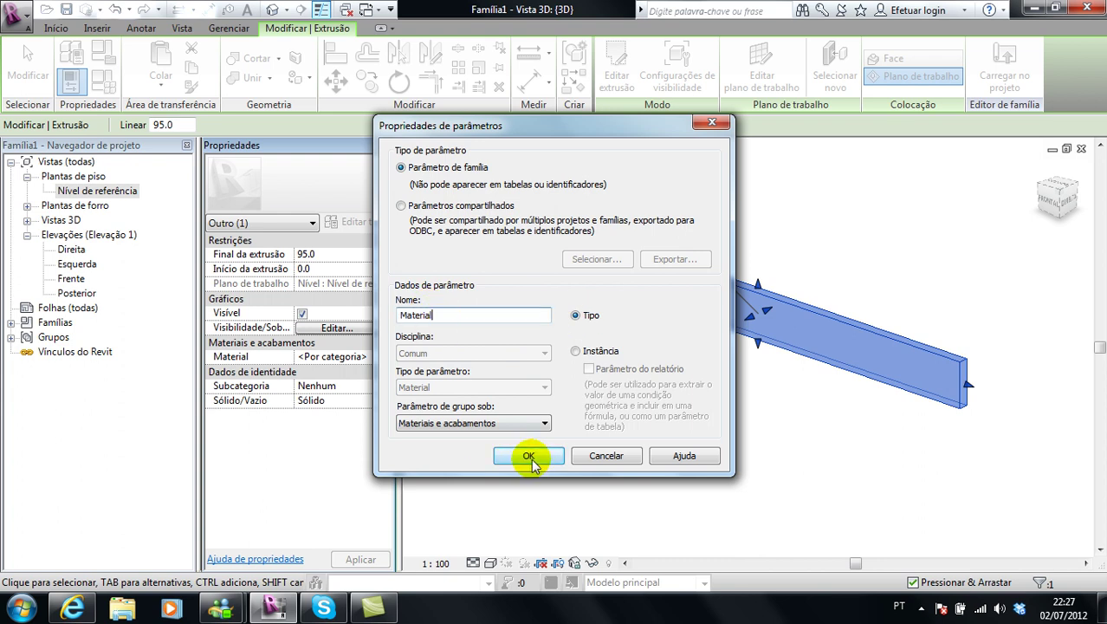
left_click(528, 456)
left_click(582, 432)
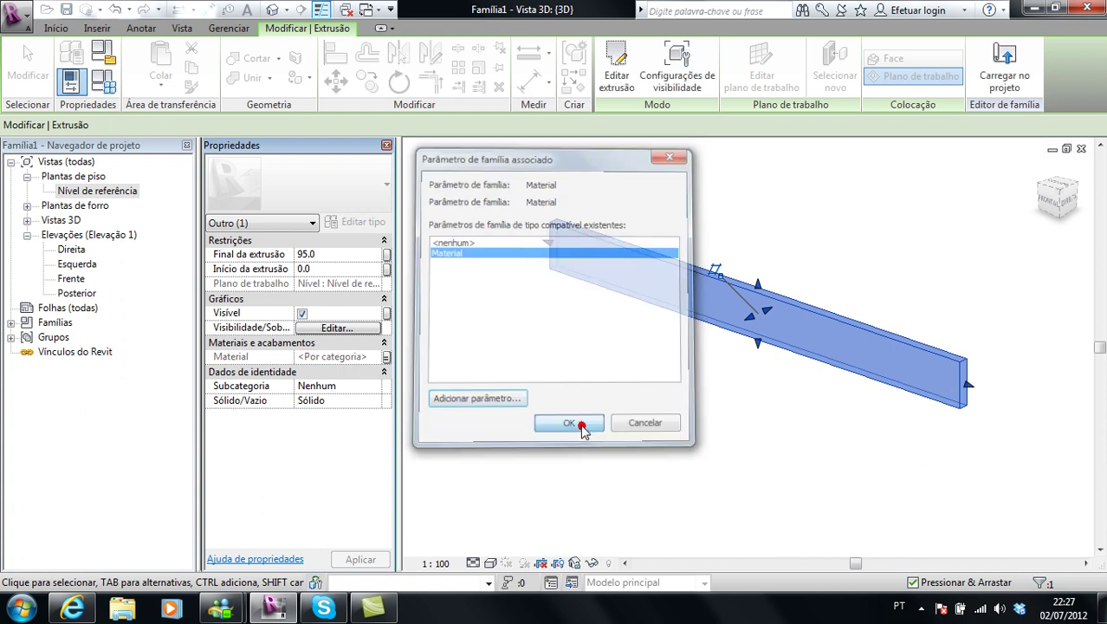
Deselect the board, reframe the 3D view and start saving the family
left_click(568, 348)
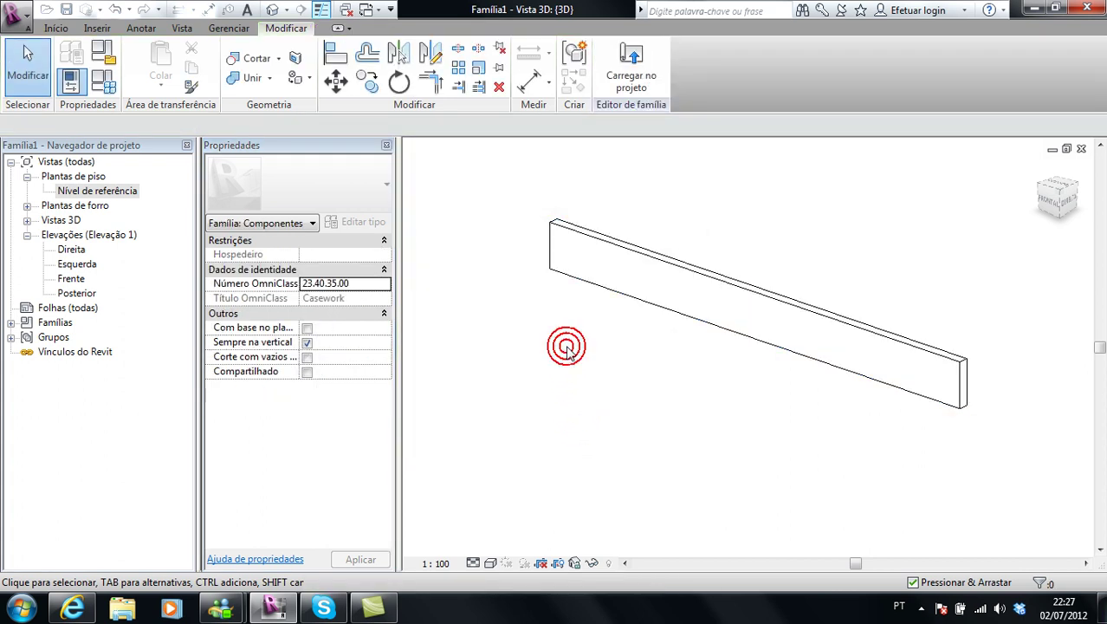
scroll(806, 324, "up", 2)
scroll(815, 339, "down", 2)
scroll(866, 337, "down", 1)
middle_click_drag(872, 334, 830, 338)
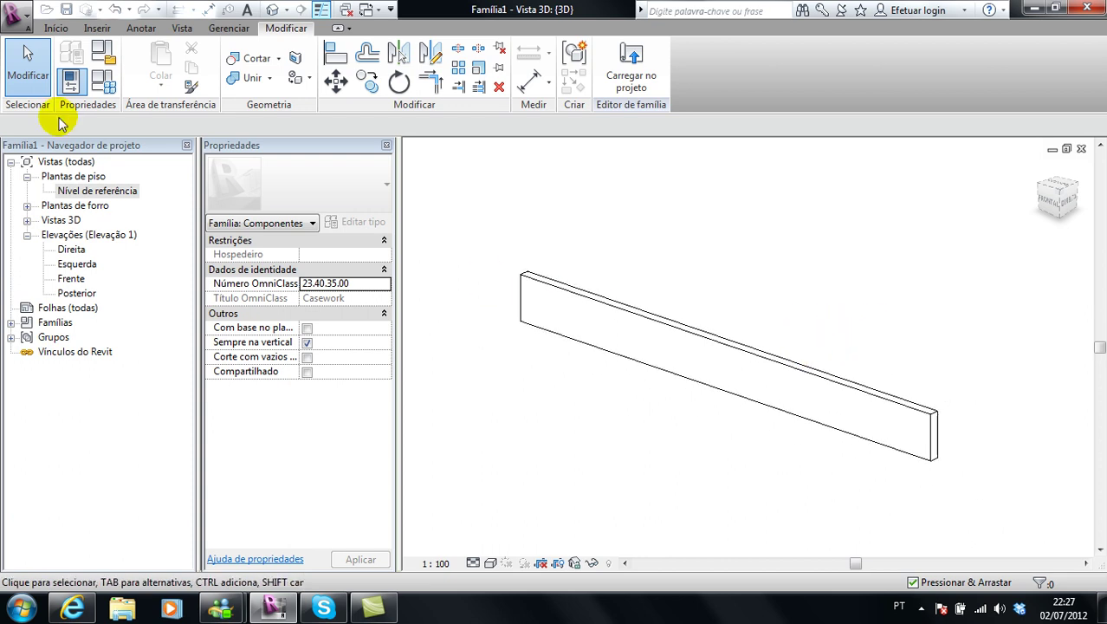
left_click(74, 9)
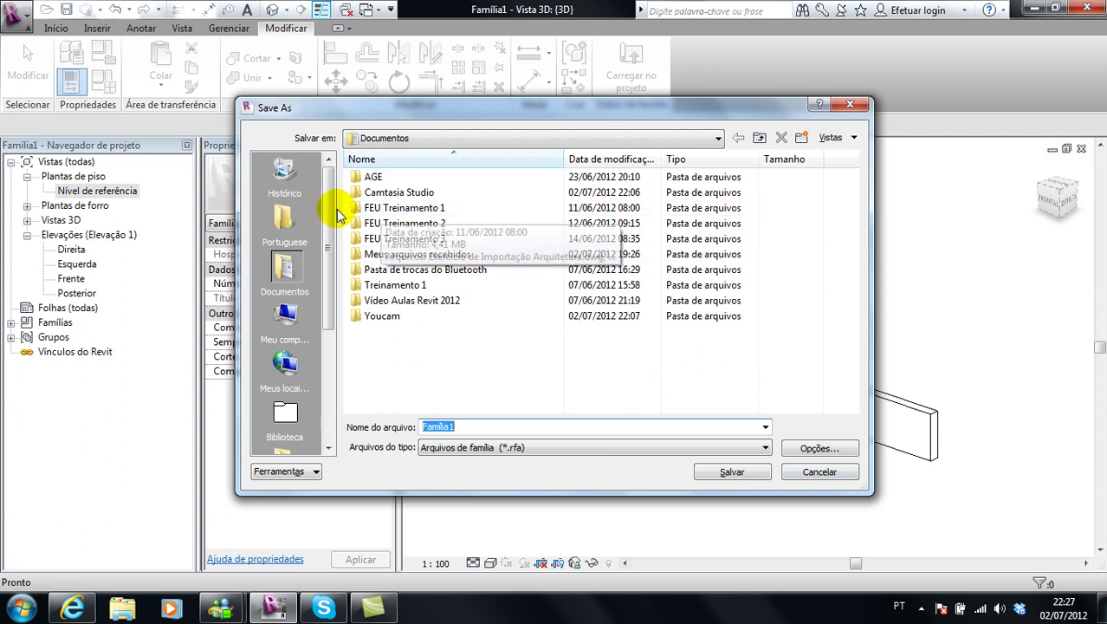
Save the family in Área de Trabalho (desktop) under the name 'Tento Modelo 01.rfa'
left_click_drag(327, 248, 324, 419)
left_click(285, 317)
left_click(485, 422)
type("Tento Modelo 01")
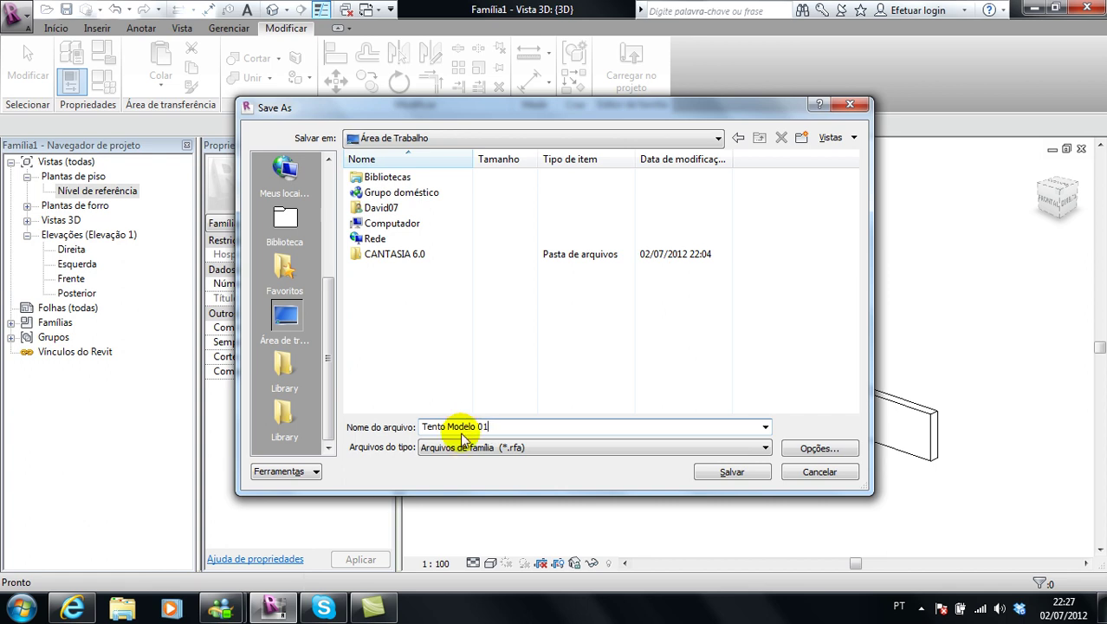
left_click(745, 472)
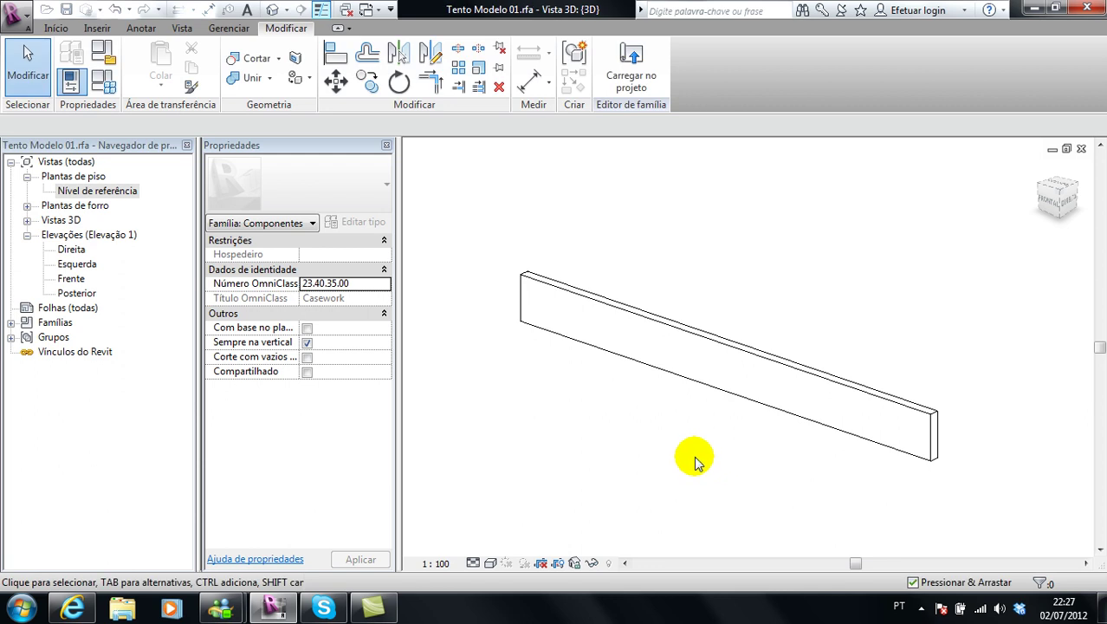
Orbit the board and tick the Compartilhado checkbox in the Properties palette
mouse_move(570, 385)
middle_mouse_down("shift")
mouse_move(779, 371)
mouse_move(819, 394)
mouse_move(791, 434)
middle_mouse_up("shift")
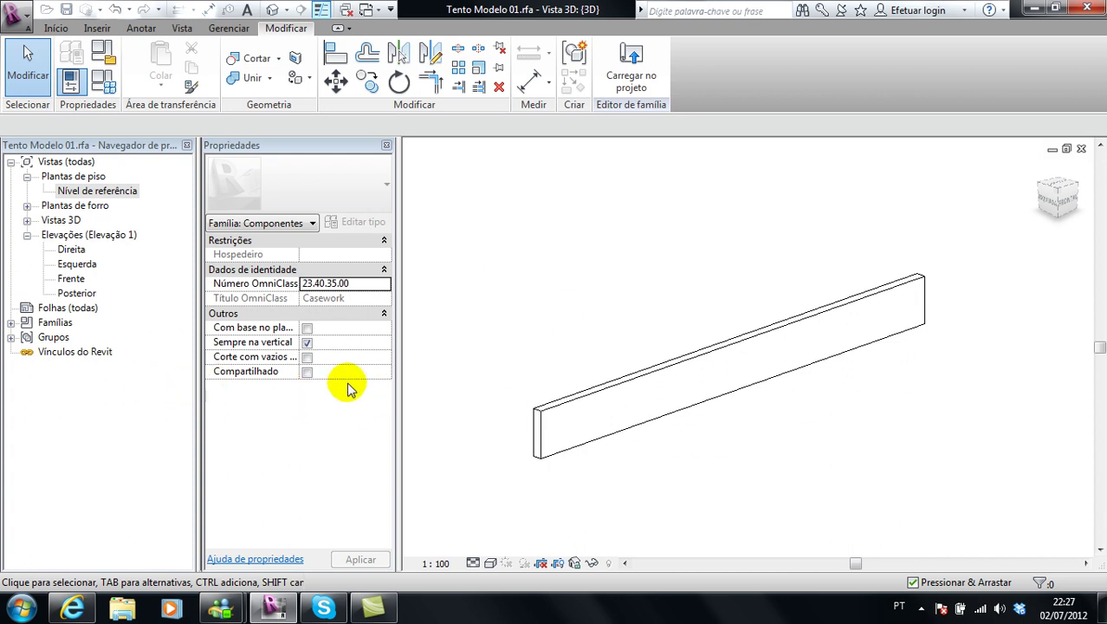
left_click(306, 373)
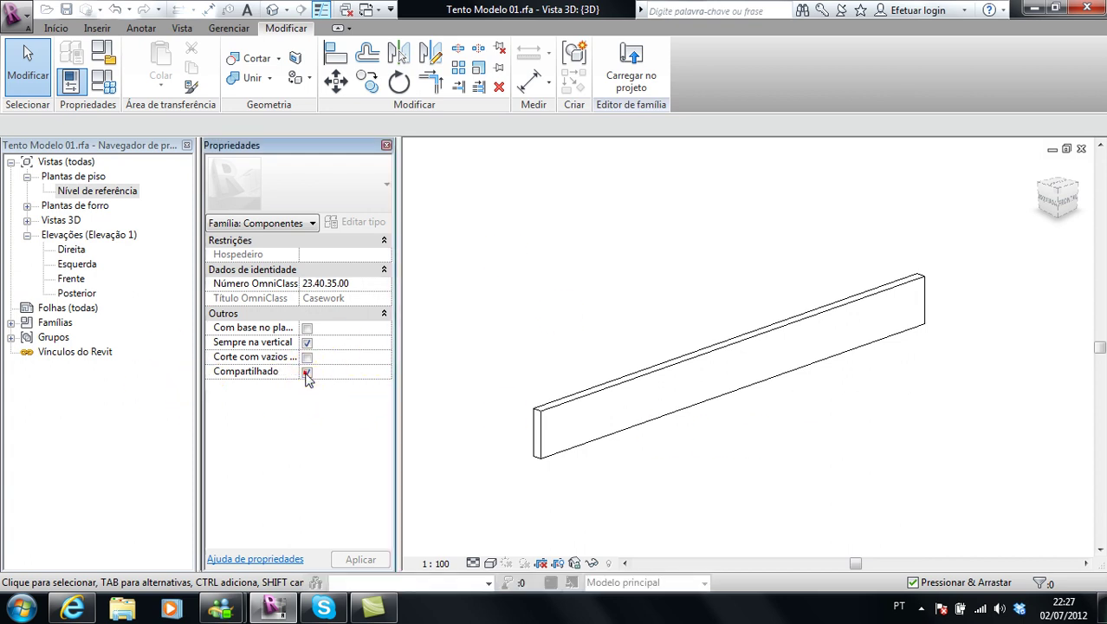